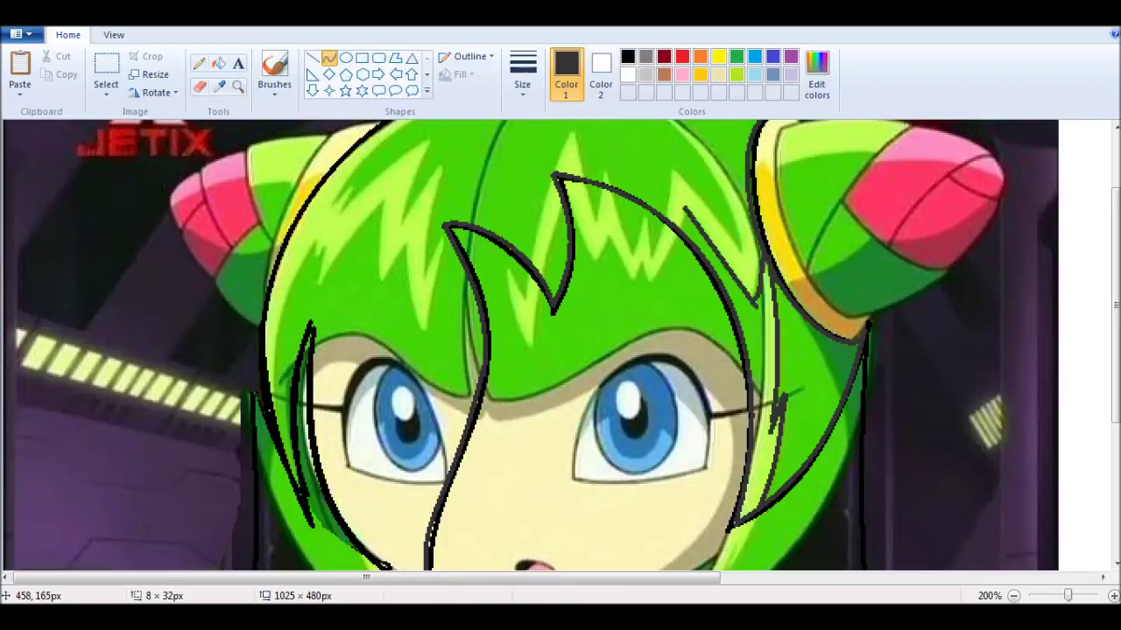
Trace the jagged highlights on the right side of the hair with dark grey curves.
{"action": "left_click_drag", "start_coordinate": [711, 173], "coordinate": [736, 228]}
{"action": "scroll", "coordinate": [736, 228], "scroll_direction": "up", "scroll_amount": 3}
{"action": "left_click_drag", "start_coordinate": [784, 320], "coordinate": [793, 309]}
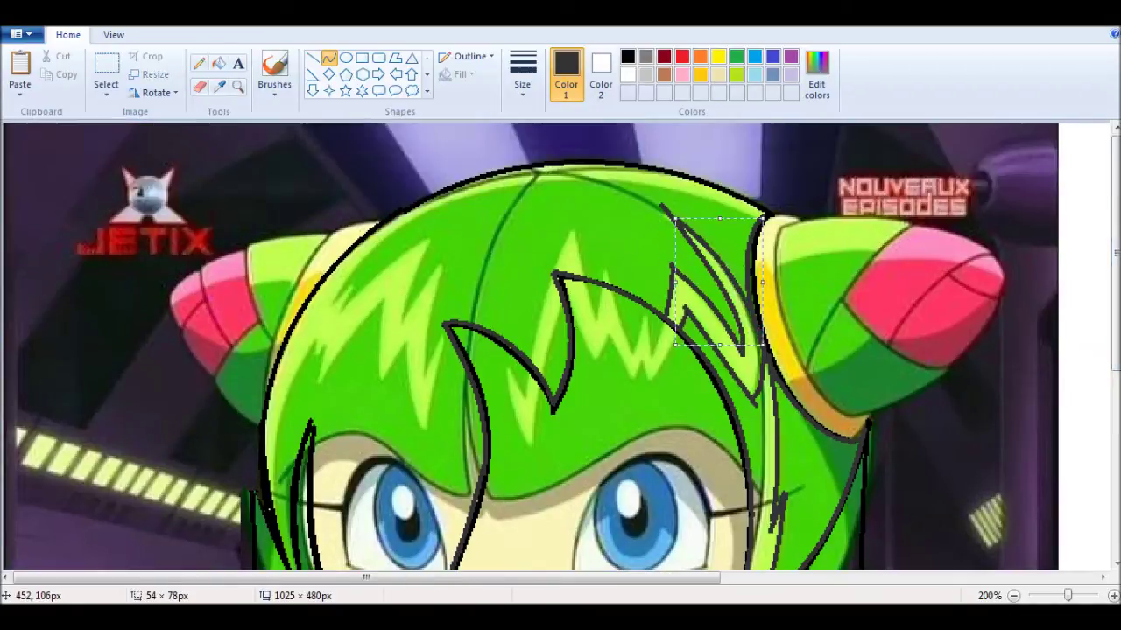
Trace the middle and left hair highlights and the light rim along the crown with dark grey curves.
{"action": "left_click_drag", "start_coordinate": [564, 297], "coordinate": [546, 377]}
{"action": "left_click_drag", "start_coordinate": [385, 294], "coordinate": [378, 394]}
{"action": "mouse_move", "coordinate": [350, 315]}
{"action": "left_mouse_down"}
{"action": "mouse_move", "coordinate": [316, 368]}
{"action": "mouse_move", "coordinate": [303, 496]}
{"action": "left_mouse_up"}
{"action": "mouse_move", "coordinate": [438, 377]}
{"action": "left_mouse_down"}
{"action": "mouse_move", "coordinate": [435, 262]}
{"action": "mouse_move", "coordinate": [403, 324]}
{"action": "left_mouse_up"}
{"action": "mouse_move", "coordinate": [435, 233]}
{"action": "left_mouse_down"}
{"action": "mouse_move", "coordinate": [349, 320]}
{"action": "mouse_move", "coordinate": [759, 210]}
{"action": "left_mouse_up"}
{"action": "mouse_move", "coordinate": [421, 214]}
{"action": "left_mouse_down"}
{"action": "mouse_move", "coordinate": [412, 180]}
{"action": "mouse_move", "coordinate": [368, 293]}
{"action": "left_mouse_up"}
Select the green hair across the crown freehand, replace it with dark grey and tidy its edges with the eraser.
{"action": "left_click", "coordinate": [106, 94]}
{"action": "left_click", "coordinate": [162, 145]}
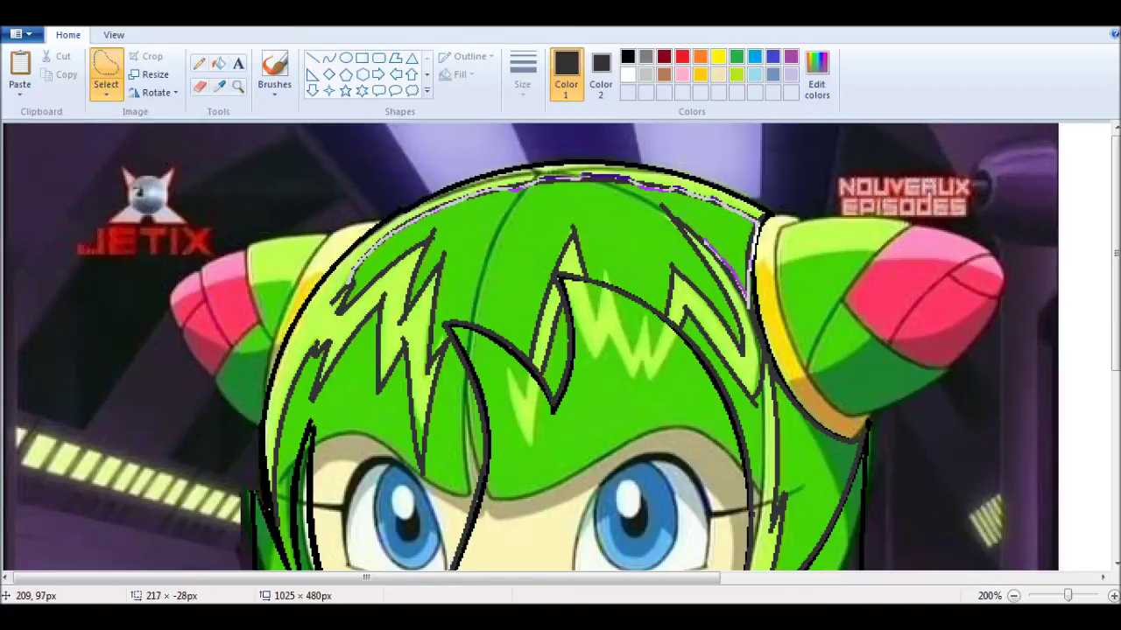
{"action": "mouse_move", "coordinate": [447, 328]}
{"action": "left_mouse_down"}
{"action": "mouse_move", "coordinate": [440, 260]}
{"action": "mouse_move", "coordinate": [418, 249]}
{"action": "mouse_move", "coordinate": [341, 298]}
{"action": "left_mouse_up"}
{"action": "key", "text": "Delete"}
{"action": "left_click", "coordinate": [200, 86]}
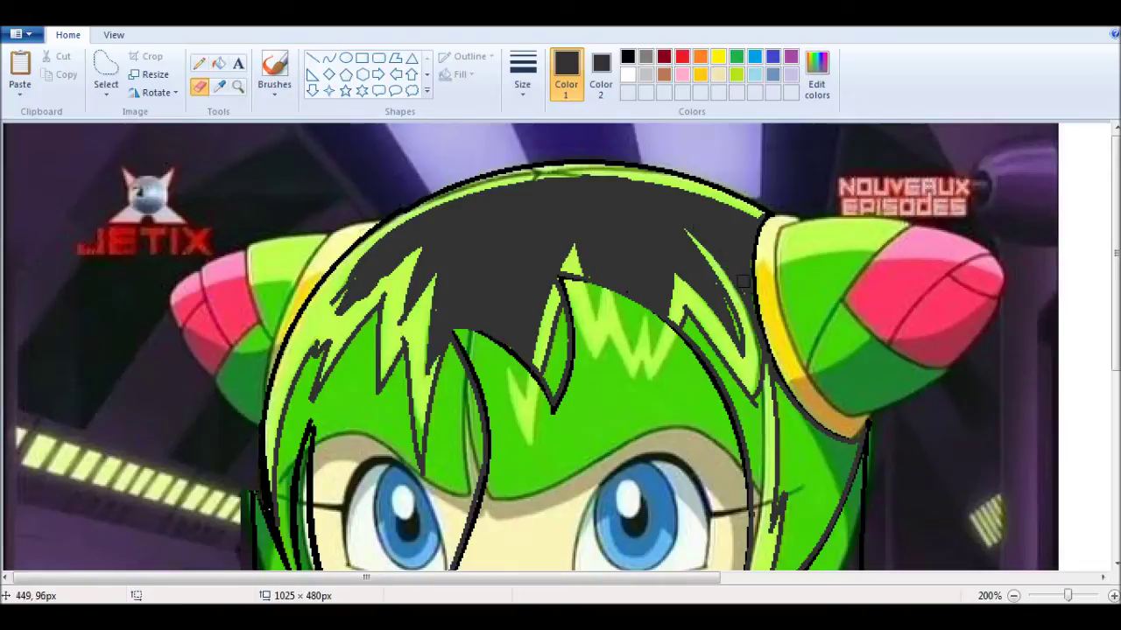
Replace the green of the pointed middle lock and the left fringe with dark grey, leaving the highlights green.
{"action": "left_click", "coordinate": [106, 70]}
{"action": "key", "text": "Delete"}
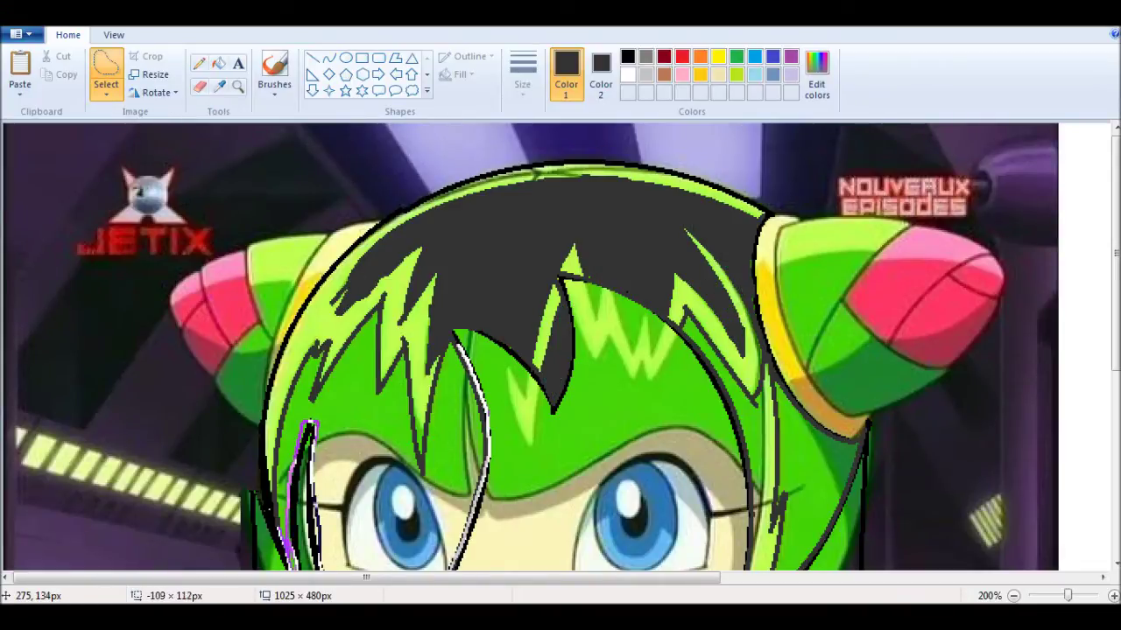
{"action": "key", "text": "Delete"}
{"action": "left_click", "coordinate": [200, 86]}
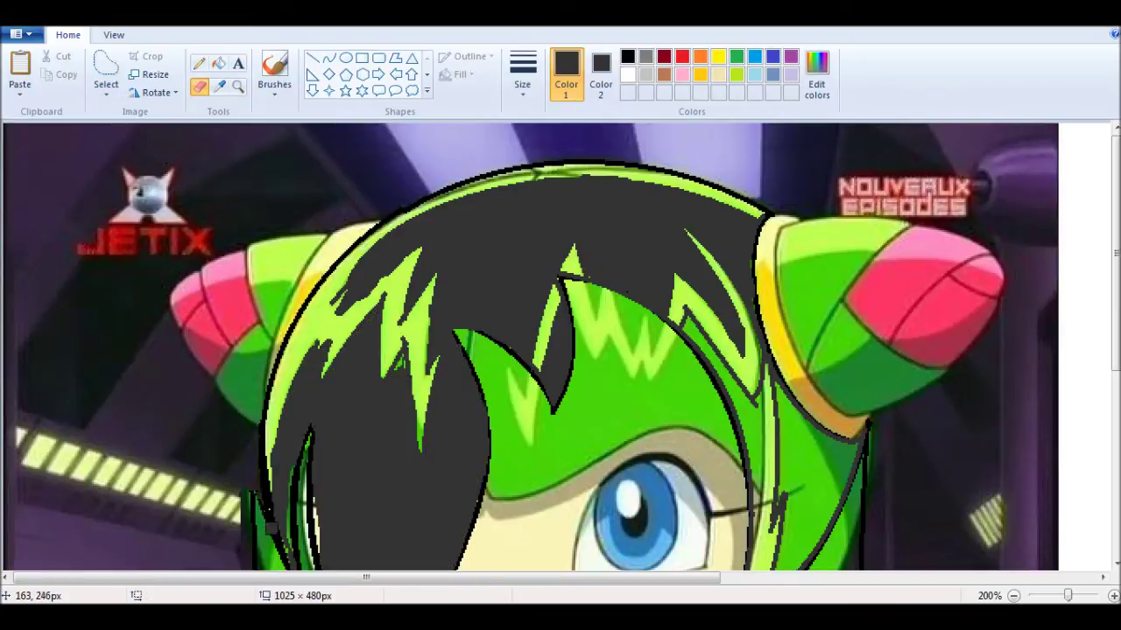
Fill the lower end of the left fringe down to the chin with dark grey and clean its edges.
{"action": "scroll", "coordinate": [291, 528], "scroll_direction": "down", "scroll_amount": 3}
{"action": "left_click", "coordinate": [106, 74]}
{"action": "left_click_drag", "start_coordinate": [323, 413], "coordinate": [328, 436]}
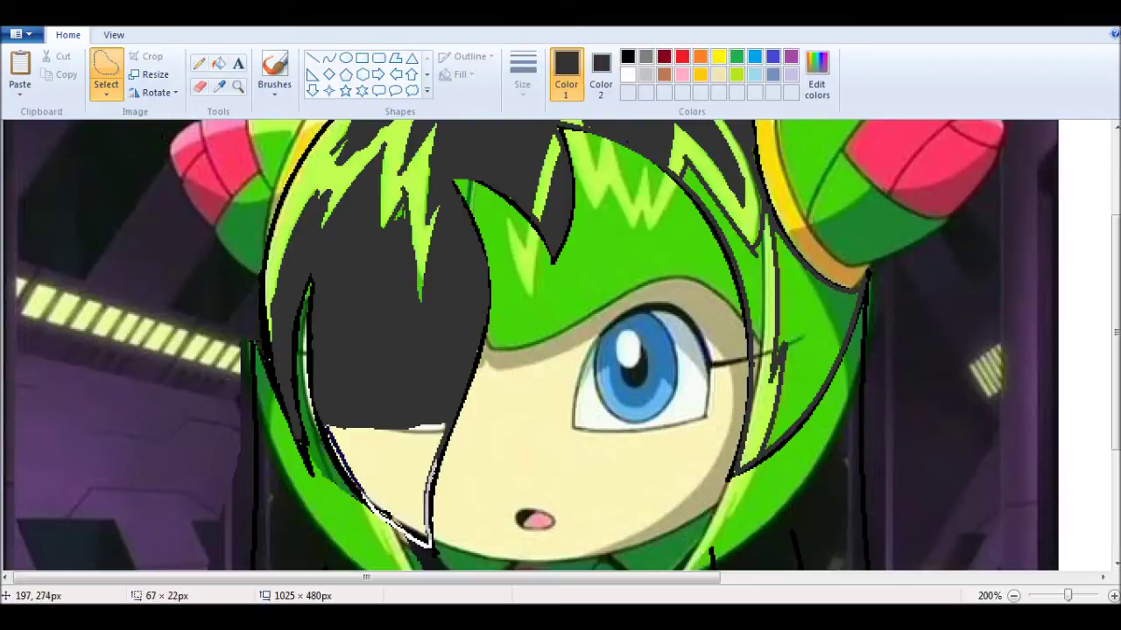
{"action": "key", "text": "Delete"}
{"action": "left_click", "coordinate": [200, 86]}
Fill the hair lock beside the right cheek and the gap by the right highlight with dark grey, erasing leftover green.
{"action": "scroll", "coordinate": [326, 307], "scroll_direction": "down", "scroll_amount": 1}
{"action": "left_click", "coordinate": [106, 74]}
{"action": "mouse_move", "coordinate": [676, 285]}
{"action": "left_mouse_down"}
{"action": "mouse_move", "coordinate": [750, 417]}
{"action": "mouse_move", "coordinate": [750, 525]}
{"action": "left_mouse_up"}
{"action": "scroll", "coordinate": [805, 233], "scroll_direction": "up", "scroll_amount": 1}
{"action": "mouse_move", "coordinate": [806, 234]}
{"action": "left_mouse_down"}
{"action": "mouse_move", "coordinate": [815, 409]}
{"action": "mouse_move", "coordinate": [858, 321]}
{"action": "mouse_move", "coordinate": [783, 247]}
{"action": "mouse_move", "coordinate": [778, 370]}
{"action": "mouse_move", "coordinate": [741, 278]}
{"action": "left_mouse_up"}
{"action": "key", "text": "Delete"}
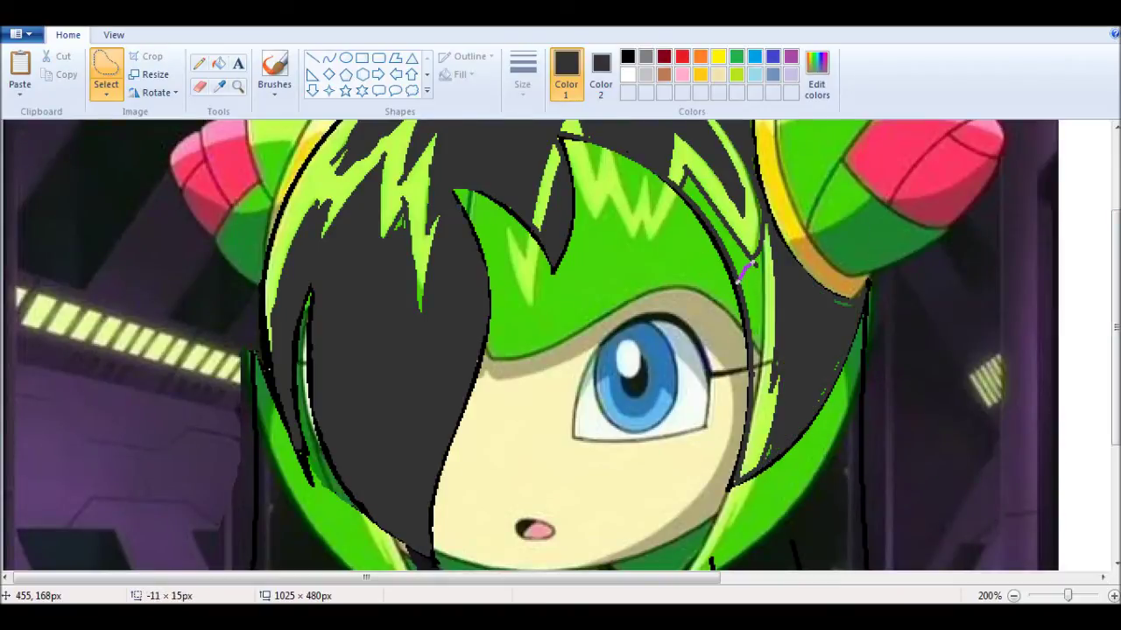
{"action": "key", "text": "Delete"}
{"action": "left_click", "coordinate": [200, 87]}
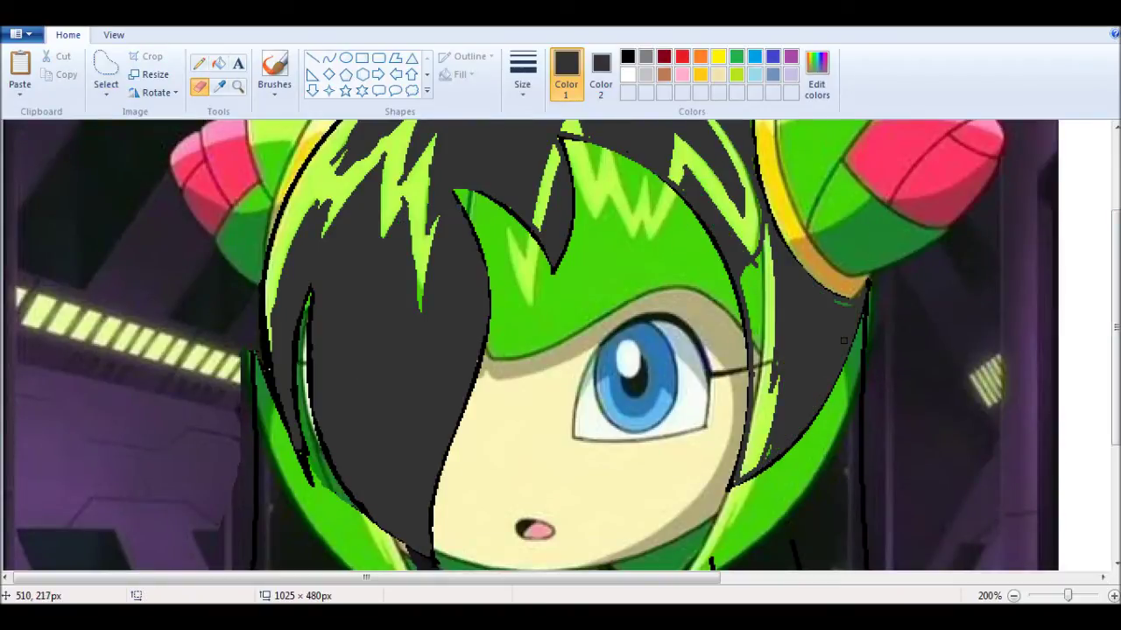
Define a slightly lighter grey and recolour the right and middle hair highlights with it.
{"action": "scroll", "coordinate": [838, 273], "scroll_direction": "up", "scroll_amount": 3}
{"action": "left_click", "coordinate": [328, 57]}
{"action": "left_click", "coordinate": [817, 74]}
{"action": "key", "text": "Return"}
{"action": "mouse_move", "coordinate": [791, 376]}
{"action": "left_mouse_down"}
{"action": "mouse_move", "coordinate": [771, 271]}
{"action": "mouse_move", "coordinate": [725, 337]}
{"action": "mouse_move", "coordinate": [794, 440]}
{"action": "left_mouse_up"}
{"action": "left_click", "coordinate": [199, 87]}
{"action": "left_click", "coordinate": [600, 74]}
{"action": "mouse_move", "coordinate": [713, 272]}
{"action": "left_mouse_down"}
{"action": "mouse_move", "coordinate": [745, 324]}
{"action": "mouse_move", "coordinate": [695, 303]}
{"action": "left_mouse_up"}
{"action": "left_click", "coordinate": [328, 58]}
{"action": "left_click_drag", "start_coordinate": [575, 247], "coordinate": [559, 296]}
{"action": "left_click", "coordinate": [199, 87]}
Trace the left hair highlights and the rim along the crown with lighter grey curves.
{"action": "left_click", "coordinate": [312, 57]}
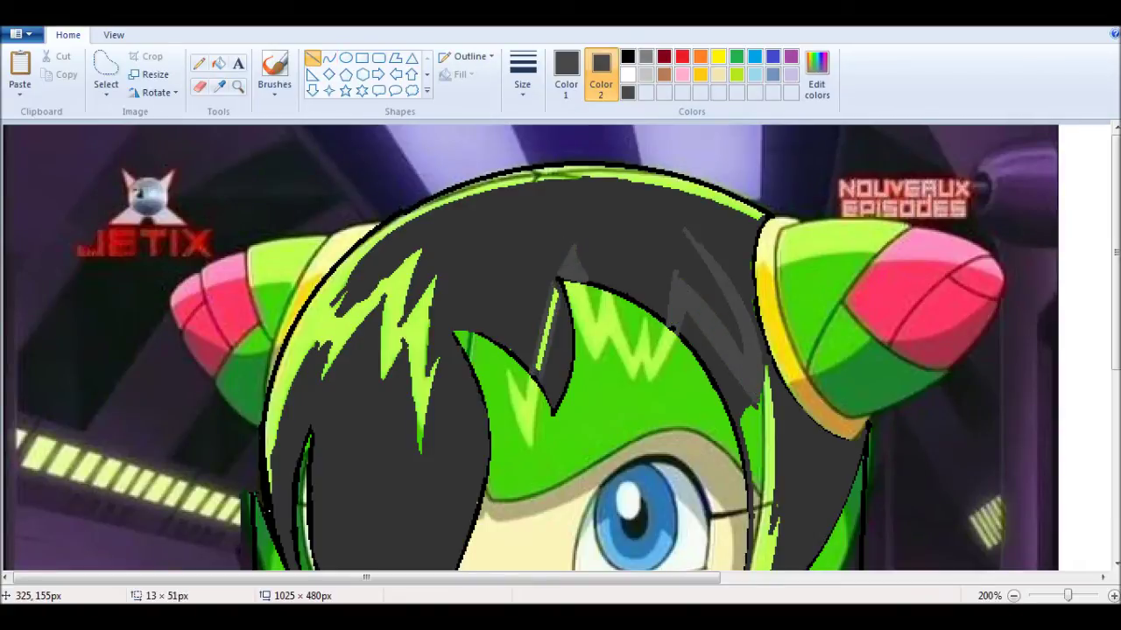
{"action": "left_click", "coordinate": [329, 58]}
{"action": "left_click_drag", "start_coordinate": [442, 356], "coordinate": [422, 459]}
{"action": "mouse_move", "coordinate": [435, 279]}
{"action": "left_mouse_down"}
{"action": "mouse_move", "coordinate": [395, 328]}
{"action": "mouse_move", "coordinate": [563, 175]}
{"action": "left_mouse_up"}
{"action": "left_click_drag", "start_coordinate": [770, 215], "coordinate": [443, 204]}
{"action": "mouse_move", "coordinate": [604, 210]}
{"action": "left_mouse_down"}
{"action": "mouse_move", "coordinate": [448, 212]}
{"action": "mouse_move", "coordinate": [273, 392]}
{"action": "left_mouse_up"}
{"action": "left_click_drag", "start_coordinate": [272, 477], "coordinate": [317, 343]}
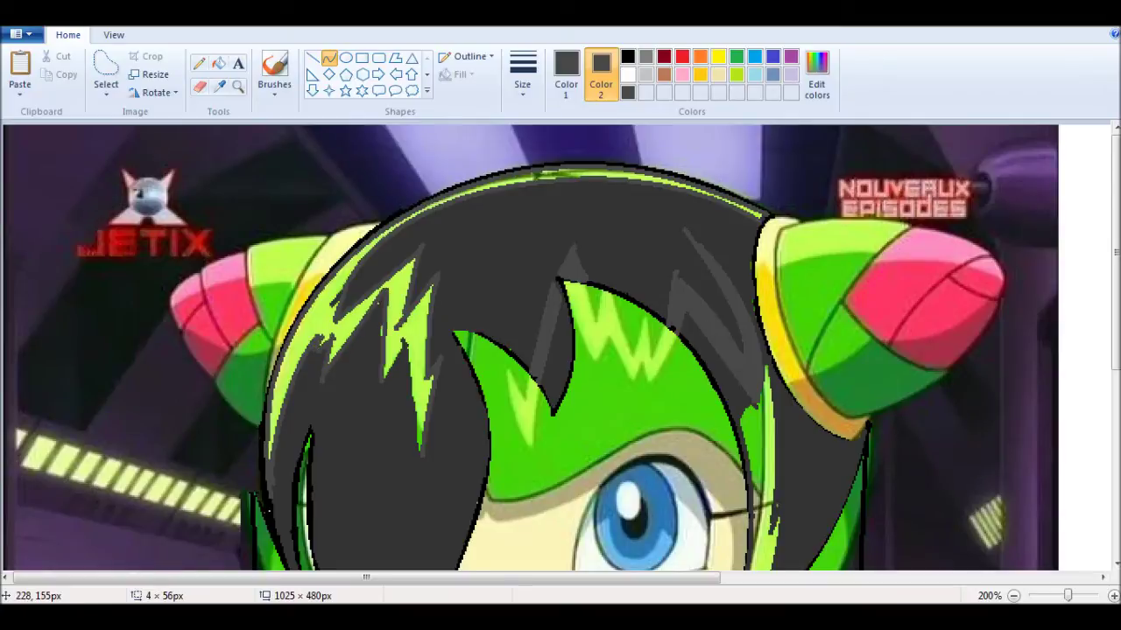
Fill the left hair highlights and the crown rim with lighter grey, erasing the remaining green specks.
{"action": "left_click", "coordinate": [200, 87]}
{"action": "left_click_drag", "start_coordinate": [427, 433], "coordinate": [432, 373]}
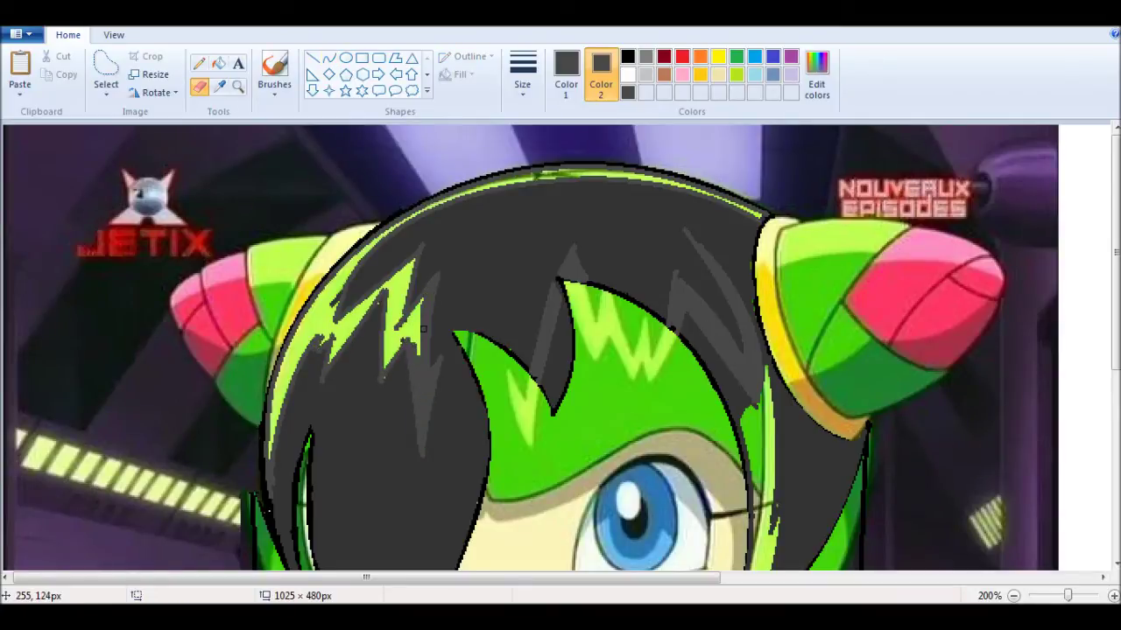
{"action": "left_click", "coordinate": [106, 75]}
{"action": "left_click_drag", "start_coordinate": [406, 320], "coordinate": [421, 302]}
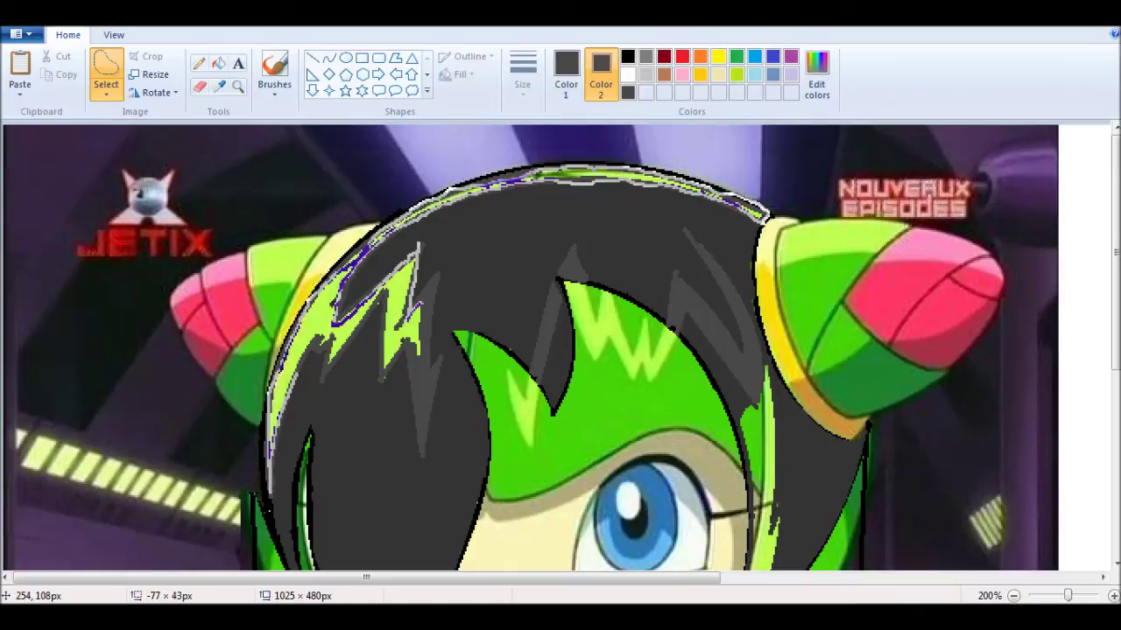
{"action": "key", "text": "ctrl+z"}
{"action": "left_click", "coordinate": [199, 87]}
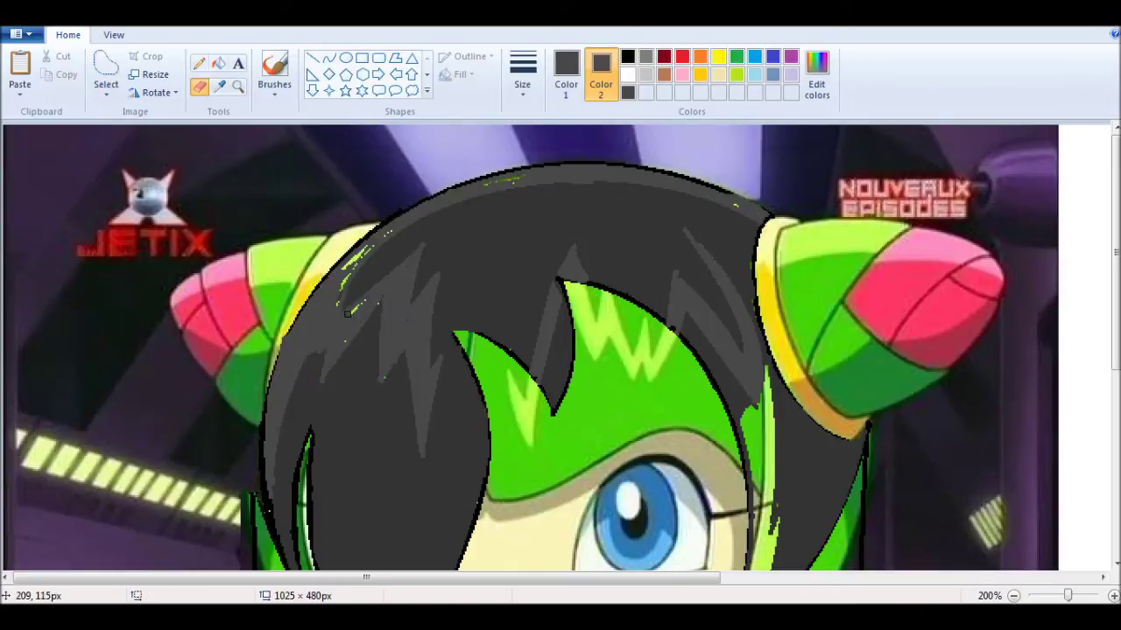
Sample the brown skin colour from the reference character and outline the face along the fringe, cheek and chin.
{"action": "left_click", "coordinate": [218, 86]}
{"action": "left_click", "coordinate": [543, 552]}
{"action": "mouse_move", "coordinate": [366, 577]}
{"action": "left_mouse_down"}
{"action": "mouse_move", "coordinate": [617, 577]}
{"action": "mouse_move", "coordinate": [479, 577]}
{"action": "mouse_move", "coordinate": [522, 577]}
{"action": "left_mouse_up"}
{"action": "left_click", "coordinate": [963, 536]}
{"action": "left_click", "coordinate": [329, 58]}
{"action": "left_click_drag", "start_coordinate": [210, 333], "coordinate": [235, 539]}
{"action": "left_click_drag", "start_coordinate": [250, 455], "coordinate": [252, 455]}
{"action": "left_click_drag", "start_coordinate": [210, 333], "coordinate": [311, 420]}
{"action": "left_click_drag", "start_coordinate": [263, 367], "coordinate": [267, 363]}
{"action": "mouse_move", "coordinate": [310, 420]}
{"action": "left_mouse_down"}
{"action": "mouse_move", "coordinate": [326, 280]}
{"action": "mouse_move", "coordinate": [501, 525]}
{"action": "left_mouse_up"}
{"action": "mouse_move", "coordinate": [420, 367]}
{"action": "left_mouse_down"}
{"action": "mouse_move", "coordinate": [481, 376]}
{"action": "mouse_move", "coordinate": [352, 552]}
{"action": "left_mouse_up"}
{"action": "scroll", "coordinate": [473, 350], "scroll_direction": "down", "scroll_amount": 3}
{"action": "left_click_drag", "start_coordinate": [455, 490], "coordinate": [477, 504]}
{"action": "mouse_move", "coordinate": [352, 552]}
{"action": "left_mouse_down"}
{"action": "mouse_move", "coordinate": [189, 536]}
{"action": "mouse_move", "coordinate": [236, 359]}
{"action": "left_mouse_up"}
Outline the visible eye and the mouth with brown curves.
{"action": "mouse_move", "coordinate": [328, 422]}
{"action": "left_mouse_down"}
{"action": "mouse_move", "coordinate": [367, 306]}
{"action": "mouse_move", "coordinate": [427, 296]}
{"action": "mouse_move", "coordinate": [464, 415]}
{"action": "left_mouse_up"}
{"action": "left_click", "coordinate": [394, 293]}
{"action": "left_click_drag", "start_coordinate": [464, 417], "coordinate": [329, 426]}
{"action": "left_click", "coordinate": [394, 429]}
{"action": "left_click_drag", "start_coordinate": [275, 512], "coordinate": [308, 515]}
{"action": "left_click", "coordinate": [295, 514]}
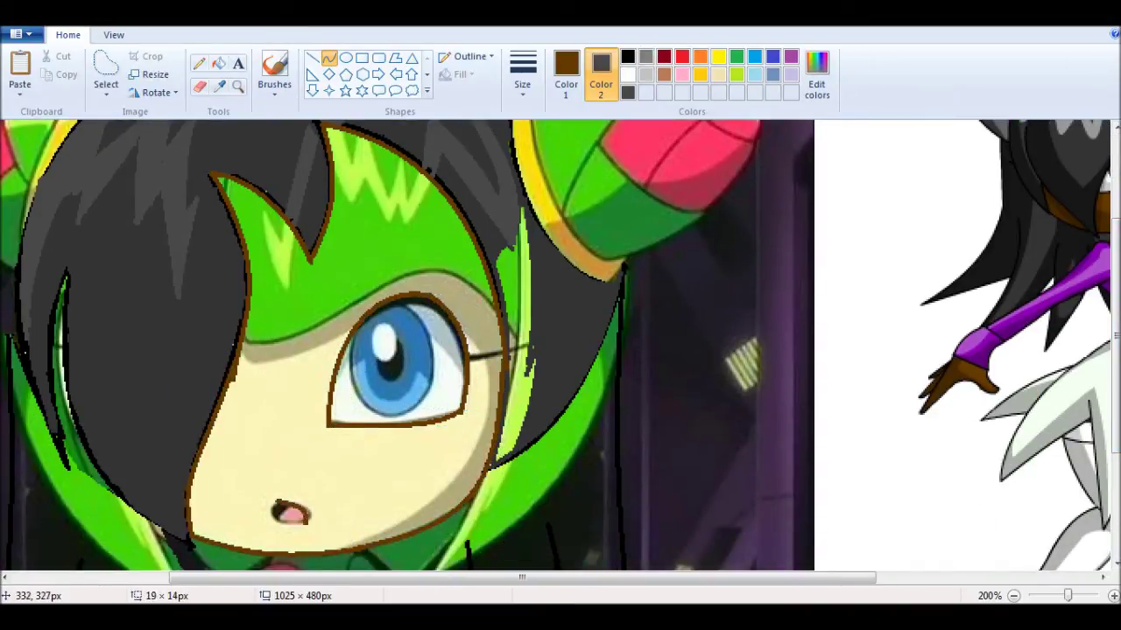
Fill the forehead and right side of the face around the eye with brown and erase the leftover specks.
{"action": "left_click", "coordinate": [106, 74]}
{"action": "left_click_drag", "start_coordinate": [217, 174], "coordinate": [260, 188]}
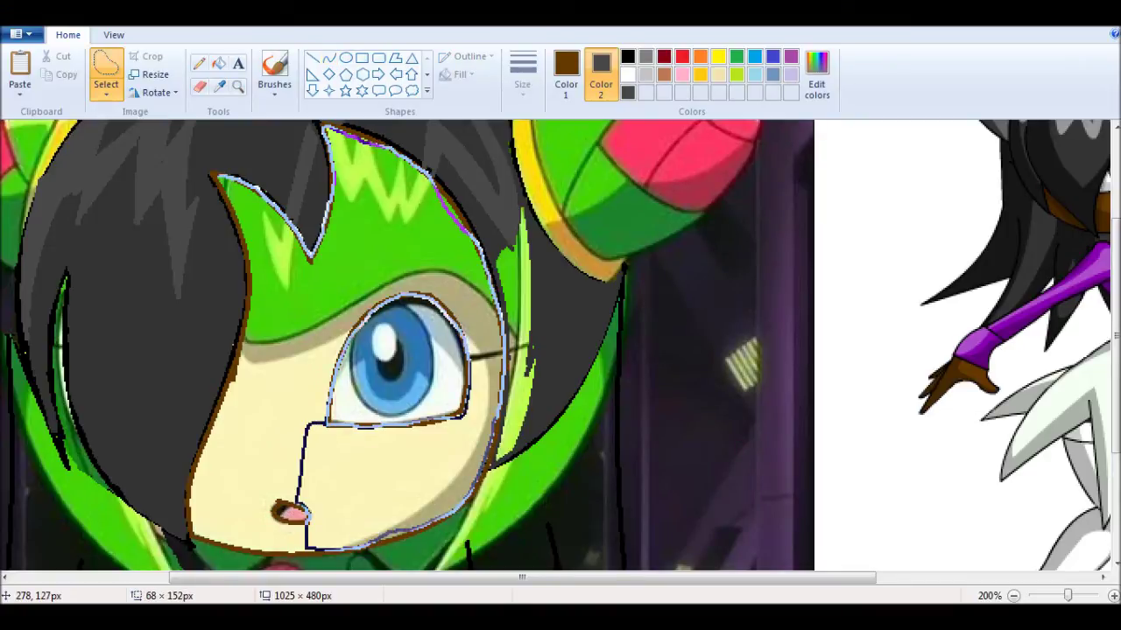
{"action": "key", "text": "Delete"}
{"action": "left_click", "coordinate": [199, 86]}
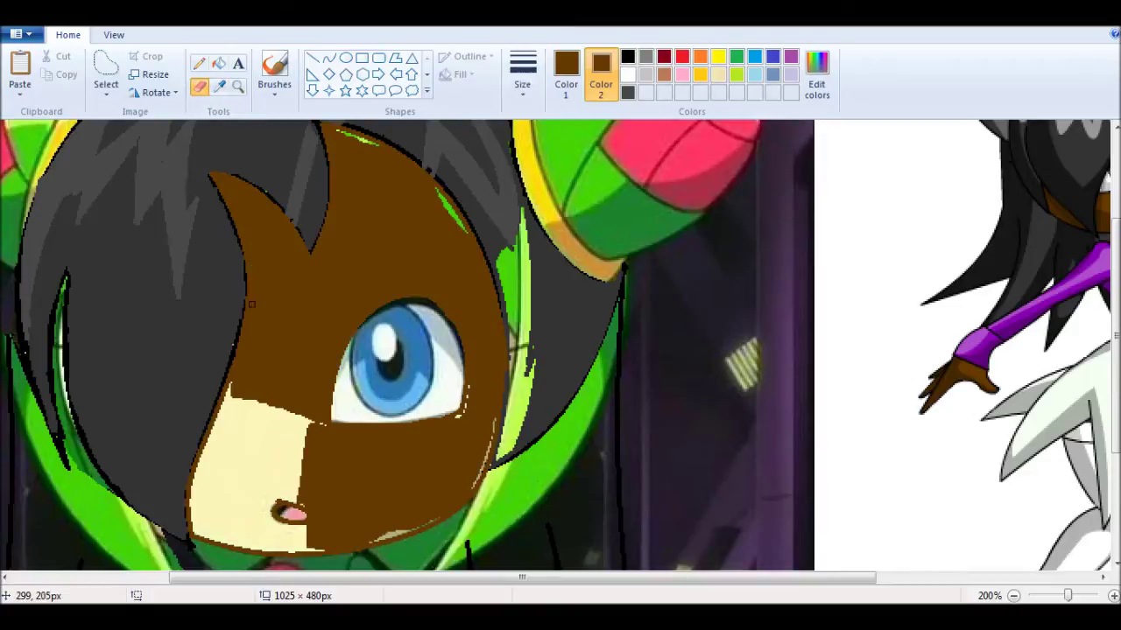
{"action": "left_click_drag", "start_coordinate": [336, 131], "coordinate": [376, 140]}
{"action": "left_click_drag", "start_coordinate": [464, 229], "coordinate": [439, 207]}
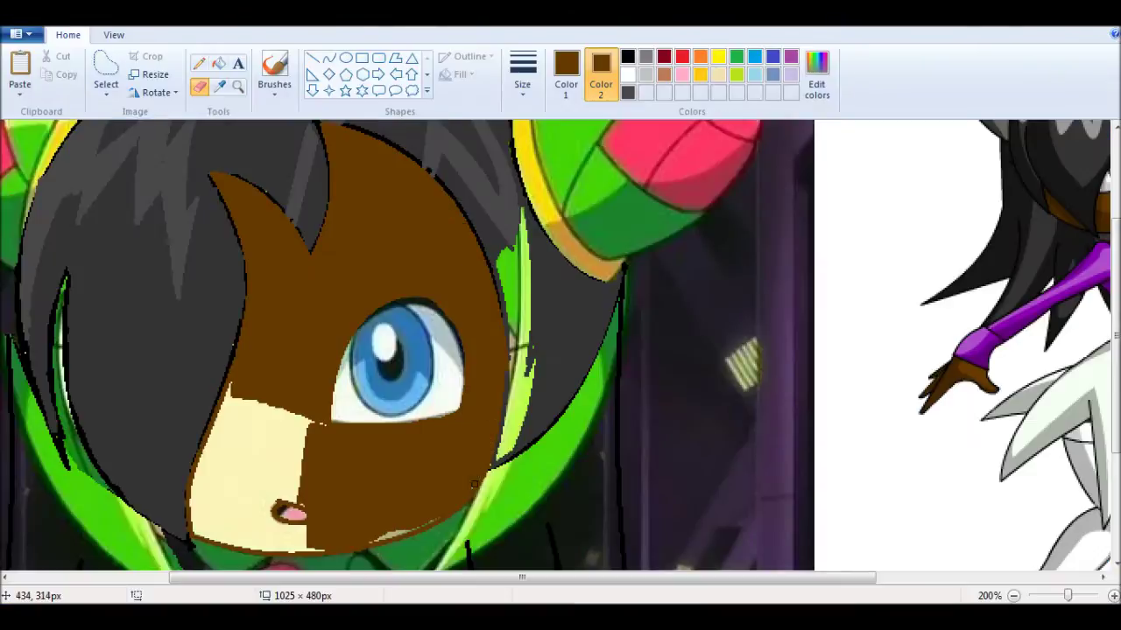
Fill the remaining cream area of the left cheek and chin with brown, keeping the mouth clear.
{"action": "left_click", "coordinate": [106, 75]}
{"action": "left_click_drag", "start_coordinate": [231, 376], "coordinate": [207, 440]}
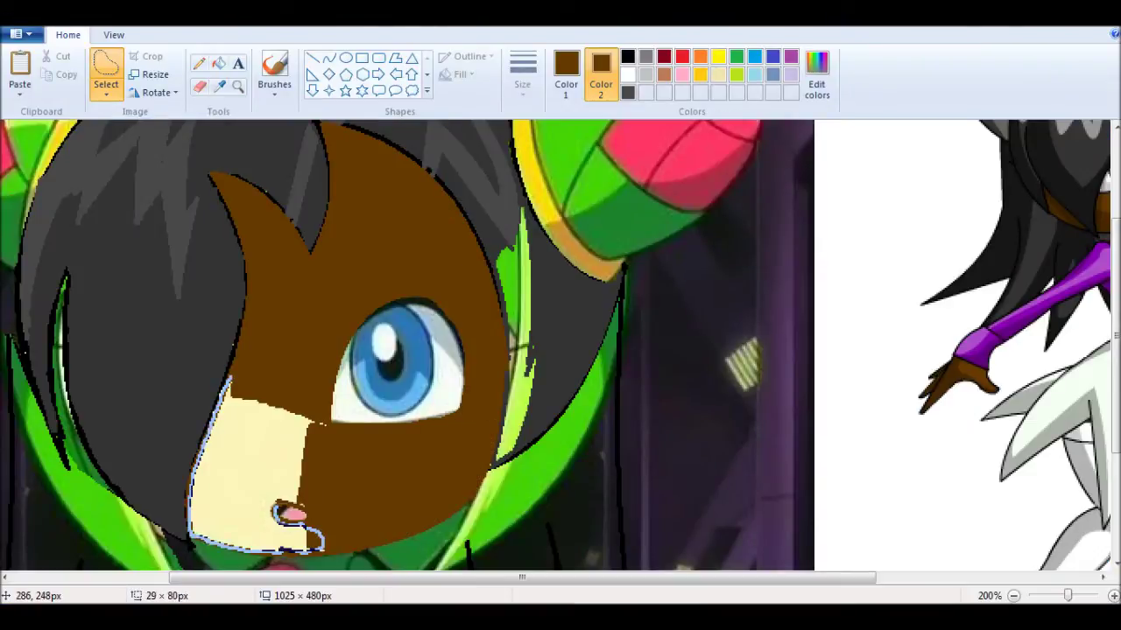
{"action": "key", "text": "Delete"}
{"action": "left_click", "coordinate": [199, 86]}
Define a darker brown and draw shading curves on the face along the fringe and right cheek.
{"action": "left_click", "coordinate": [816, 74]}
{"action": "left_click", "coordinate": [409, 431]}
{"action": "left_click", "coordinate": [328, 57]}
{"action": "mouse_move", "coordinate": [329, 169]}
{"action": "left_mouse_down"}
{"action": "mouse_move", "coordinate": [308, 251]}
{"action": "mouse_move", "coordinate": [211, 175]}
{"action": "left_mouse_up"}
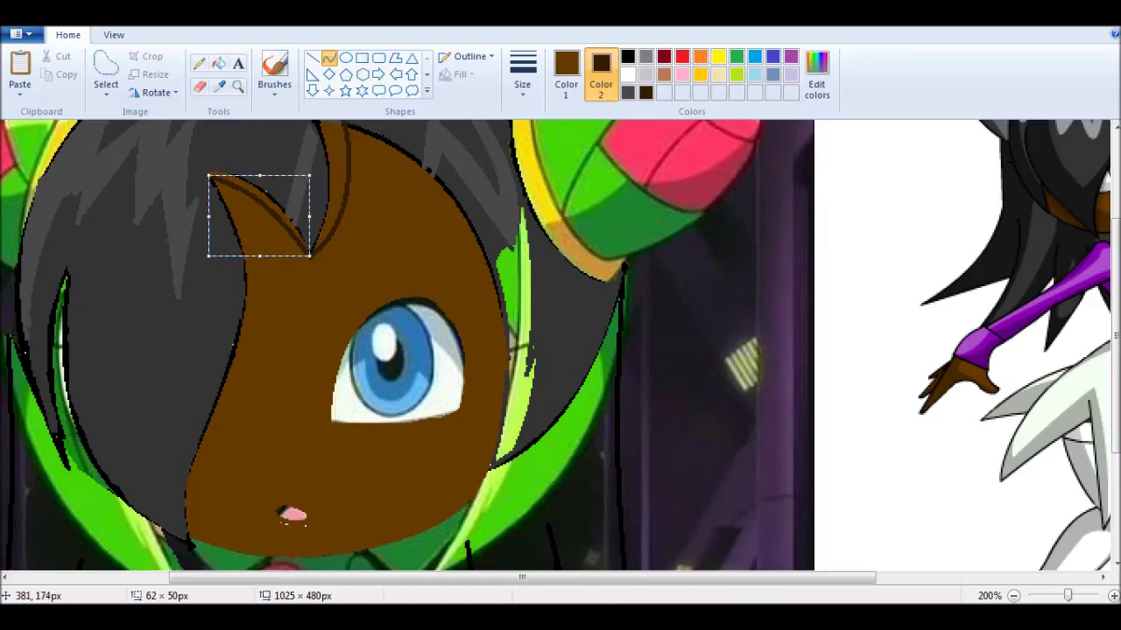
{"action": "left_click_drag", "start_coordinate": [298, 261], "coordinate": [189, 538]}
{"action": "left_click_drag", "start_coordinate": [243, 399], "coordinate": [282, 422]}
{"action": "left_click_drag", "start_coordinate": [347, 129], "coordinate": [489, 472]}
{"action": "left_click", "coordinate": [533, 227]}
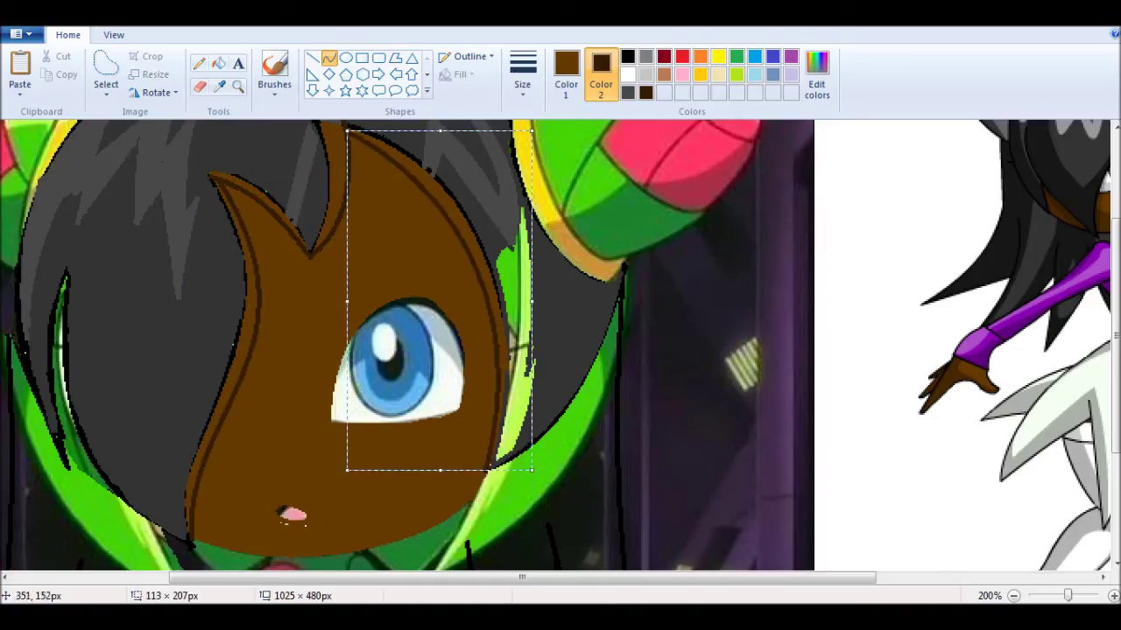
{"action": "left_click", "coordinate": [524, 394]}
Fill the strips between the shading curves and the hair edge with the darker brown.
{"action": "left_click", "coordinate": [218, 63]}
{"action": "left_click", "coordinate": [250, 197]}
{"action": "left_click", "coordinate": [233, 353]}
{"action": "left_click", "coordinate": [445, 181]}
Trace the long hair strands on the right and the right jawline with dark grey curves.
{"action": "left_click", "coordinate": [329, 58]}
{"action": "scroll", "coordinate": [407, 346], "scroll_direction": "down", "scroll_amount": 3}
{"action": "left_click", "coordinate": [628, 92]}
{"action": "left_click_drag", "start_coordinate": [618, 196], "coordinate": [622, 570]}
{"action": "left_click_drag", "start_coordinate": [470, 420], "coordinate": [470, 552]}
{"action": "left_click_drag", "start_coordinate": [416, 411], "coordinate": [472, 360]}
Select the long hair area on the right freehand and fill it with dark grey.
{"action": "left_click", "coordinate": [106, 70]}
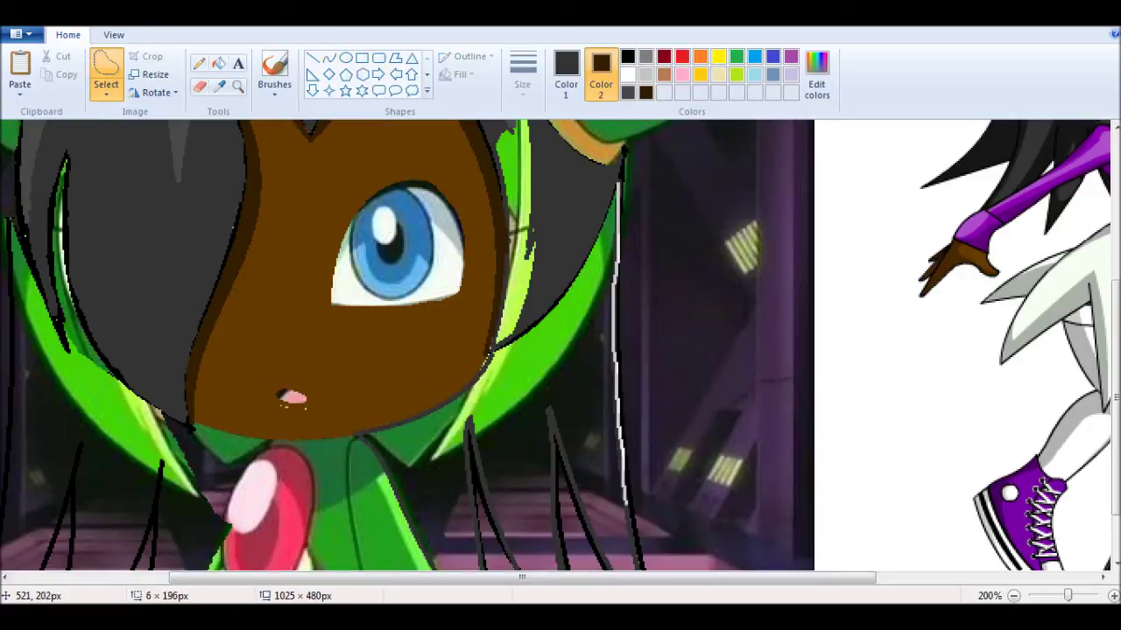
{"action": "left_click_drag", "start_coordinate": [553, 432], "coordinate": [604, 565]}
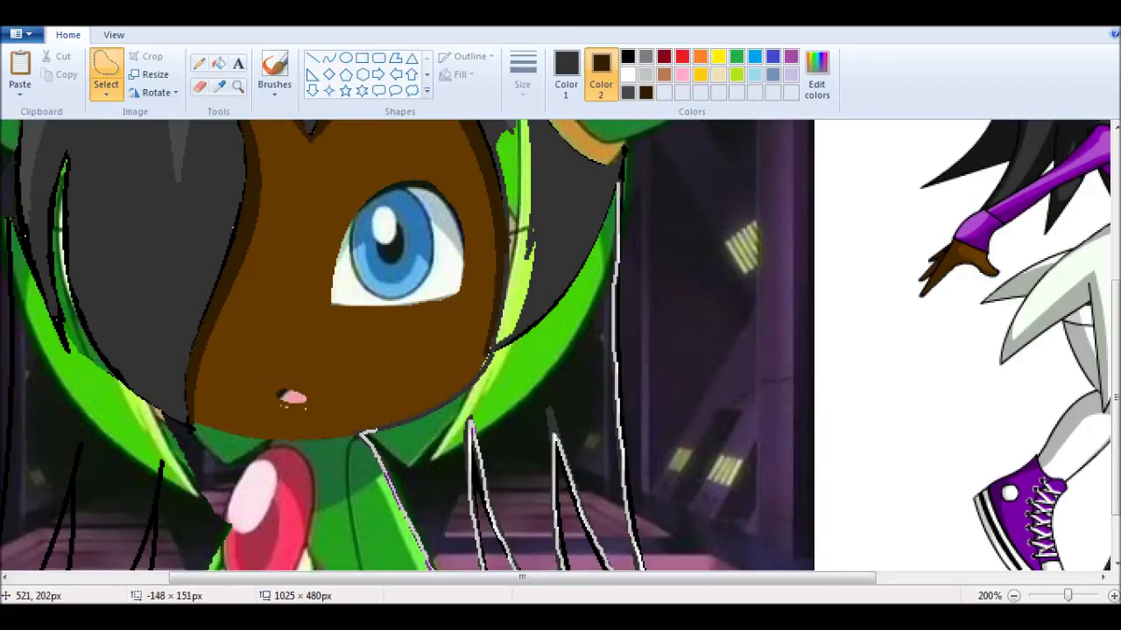
{"action": "left_click", "coordinate": [219, 63]}
{"action": "left_click", "coordinate": [425, 306]}
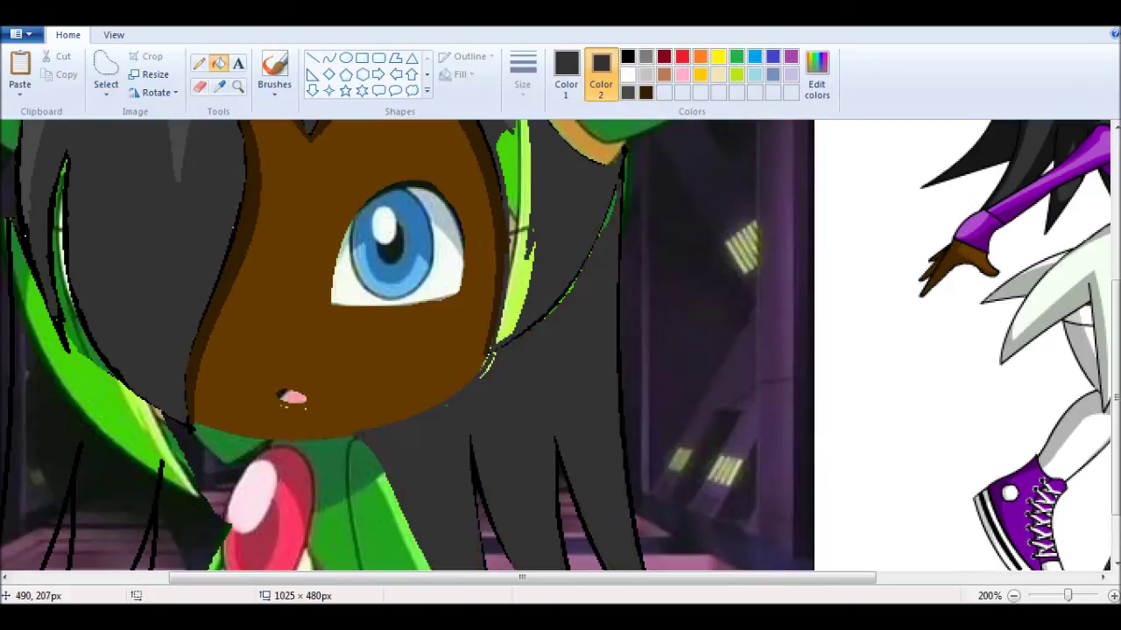
Redraw the black outlines of the right hair lock and the chin.
{"action": "left_click", "coordinate": [328, 58]}
{"action": "left_click_drag", "start_coordinate": [570, 280], "coordinate": [578, 267]}
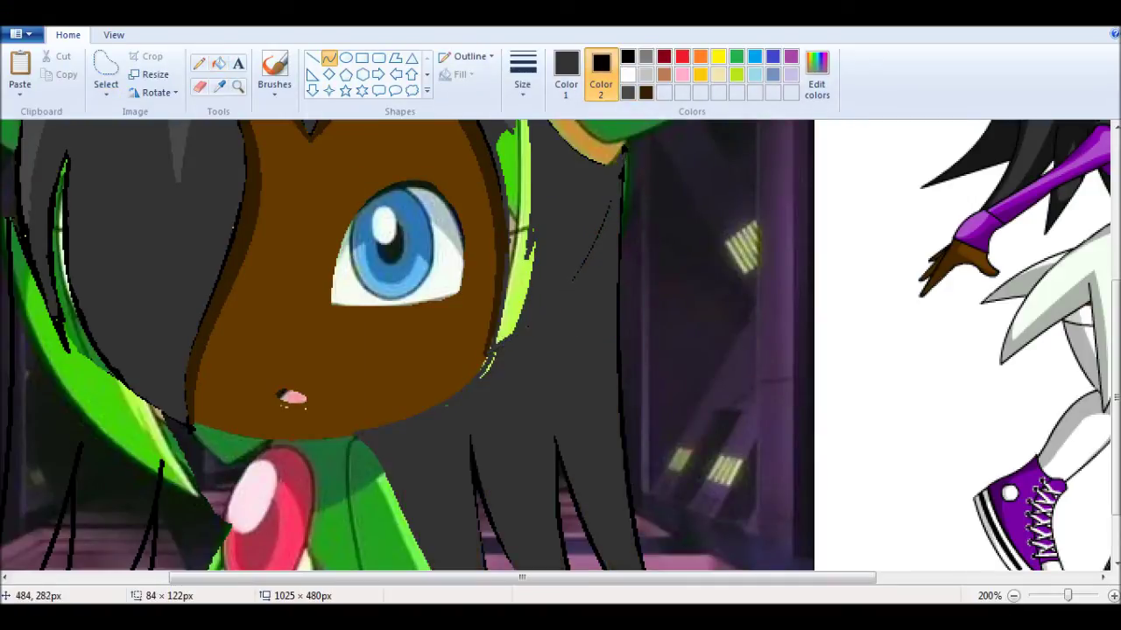
{"action": "left_click", "coordinate": [566, 75]}
{"action": "left_click", "coordinate": [628, 56]}
{"action": "left_click_drag", "start_coordinate": [188, 429], "coordinate": [492, 355]}
{"action": "left_click_drag", "start_coordinate": [341, 442], "coordinate": [342, 433]}
{"action": "left_click", "coordinate": [237, 86]}
{"action": "left_click", "coordinate": [199, 86]}
Trace the long hair strands and lower fringe edge on the left with grey curves.
{"action": "left_click_drag", "start_coordinate": [522, 577], "coordinate": [366, 577]}
{"action": "left_click", "coordinate": [329, 57]}
{"action": "mouse_move", "coordinate": [303, 366]}
{"action": "left_mouse_down"}
{"action": "mouse_move", "coordinate": [274, 133]}
{"action": "mouse_move", "coordinate": [295, 166]}
{"action": "mouse_move", "coordinate": [290, 370]}
{"action": "left_mouse_up"}
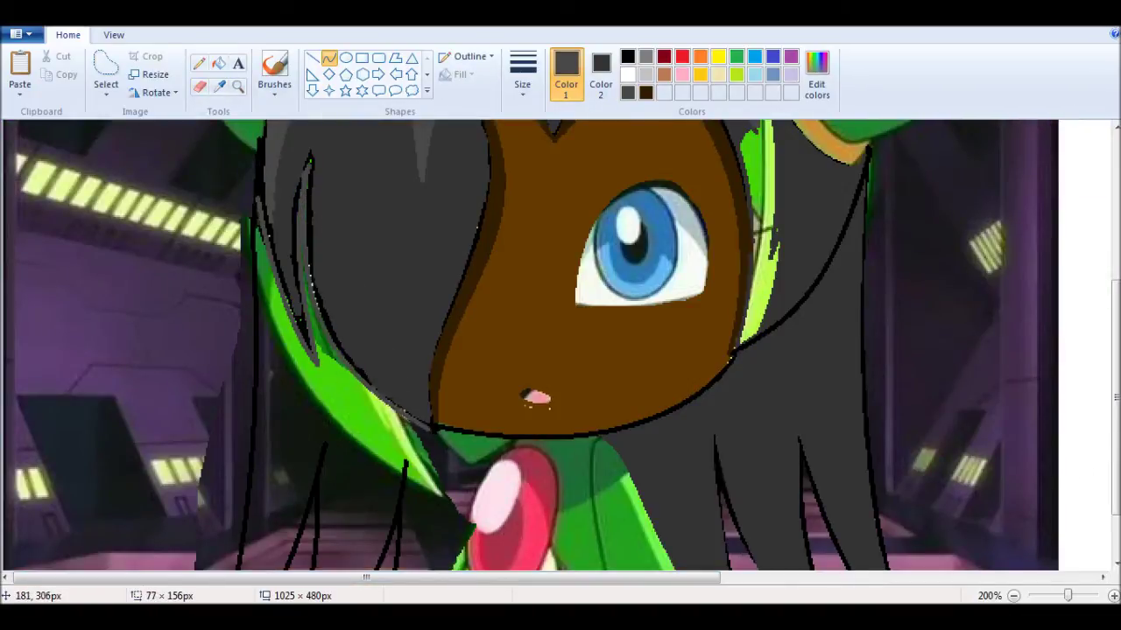
{"action": "left_click_drag", "start_coordinate": [487, 538], "coordinate": [446, 525]}
{"action": "scroll", "coordinate": [447, 526], "scroll_direction": "down", "scroll_amount": 2}
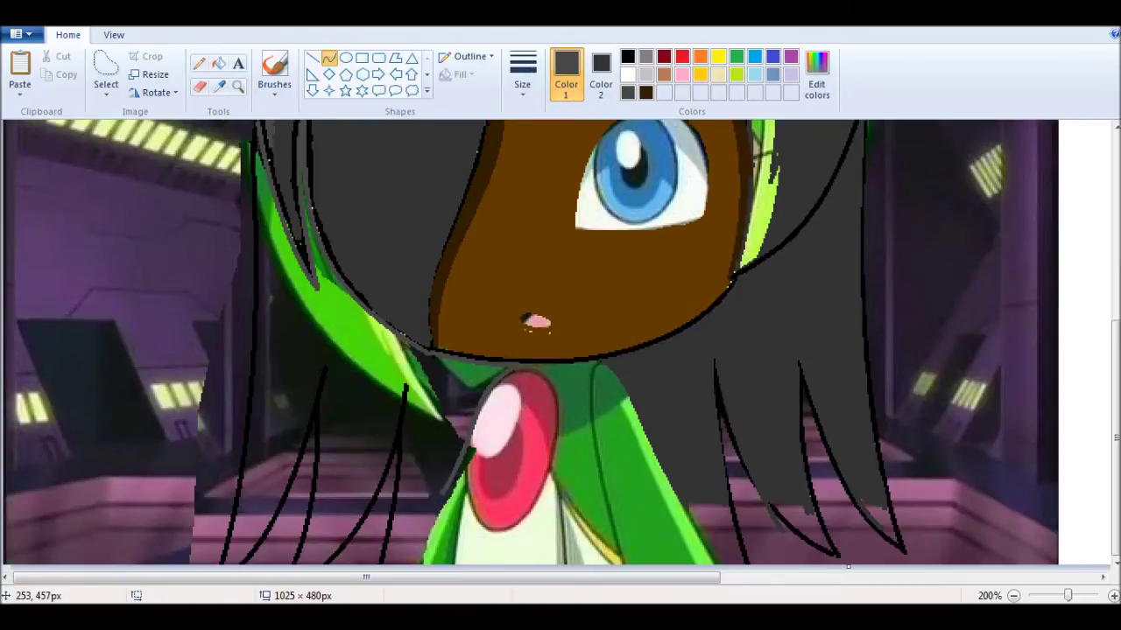
{"action": "left_click_drag", "start_coordinate": [406, 383], "coordinate": [391, 560]}
{"action": "left_click_drag", "start_coordinate": [326, 365], "coordinate": [263, 560]}
{"action": "left_click_drag", "start_coordinate": [328, 444], "coordinate": [316, 466]}
{"action": "left_click_drag", "start_coordinate": [263, 127], "coordinate": [230, 560]}
{"action": "left_click_drag", "start_coordinate": [254, 289], "coordinate": [263, 280]}
{"action": "left_click_drag", "start_coordinate": [249, 411], "coordinate": [237, 420]}
Select the long hair area on the left freehand, fill it with dark grey and erase stray pixels.
{"action": "left_click", "coordinate": [218, 63]}
{"action": "left_click", "coordinate": [106, 70]}
{"action": "left_click_drag", "start_coordinate": [263, 154], "coordinate": [311, 254]}
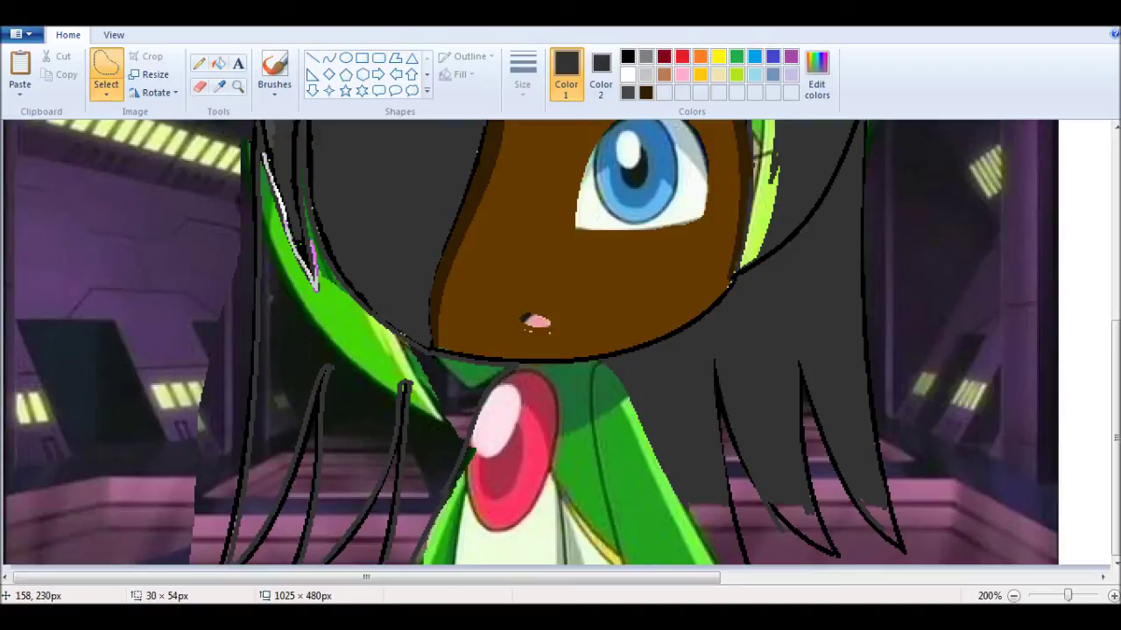
{"action": "mouse_move", "coordinate": [413, 349]}
{"action": "left_mouse_down"}
{"action": "mouse_move", "coordinate": [453, 492]}
{"action": "mouse_move", "coordinate": [405, 382]}
{"action": "left_mouse_up"}
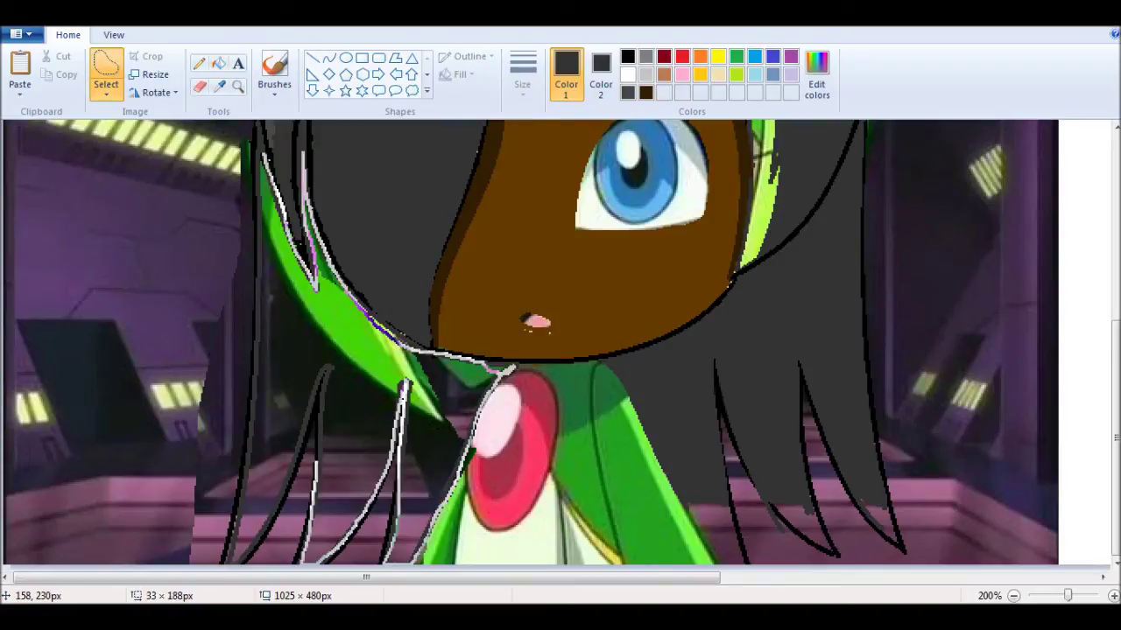
{"action": "left_click_drag", "start_coordinate": [238, 561], "coordinate": [260, 213]}
{"action": "key", "text": "Delete"}
{"action": "left_click", "coordinate": [198, 86]}
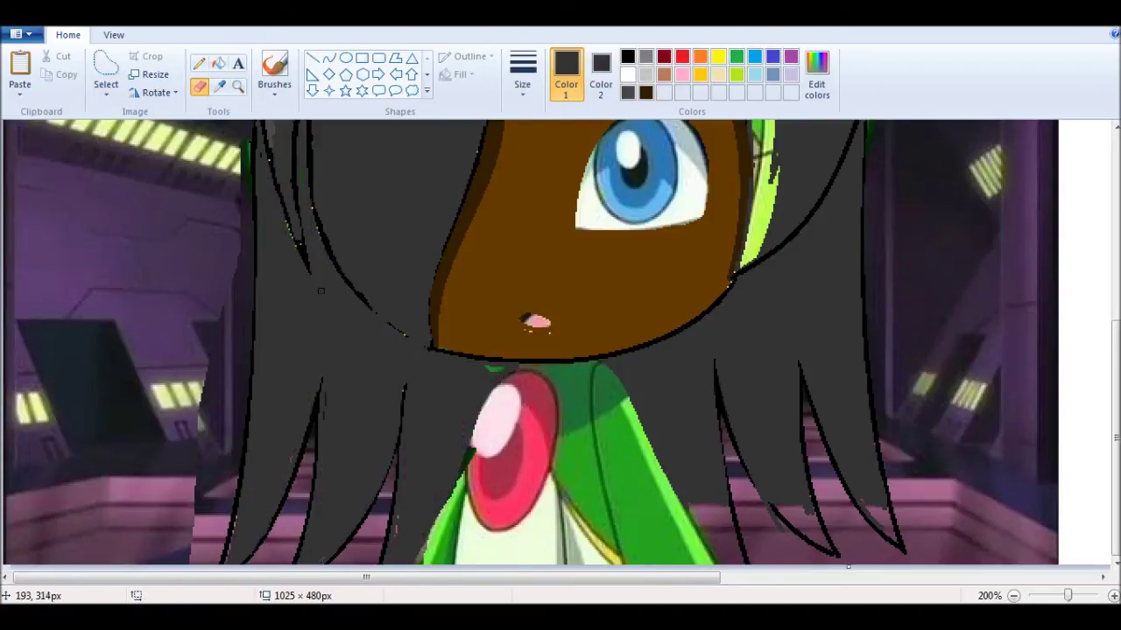
Fill the unpainted tips of the right hair strands with dark grey and clean their edges.
{"action": "left_click", "coordinate": [106, 67]}
{"action": "left_click_drag", "start_coordinate": [733, 566], "coordinate": [733, 502]}
{"action": "left_click", "coordinate": [733, 508]}
{"action": "left_click_drag", "start_coordinate": [813, 530], "coordinate": [780, 508]}
{"action": "key", "text": "Delete"}
{"action": "left_click_drag", "start_coordinate": [862, 503], "coordinate": [900, 528]}
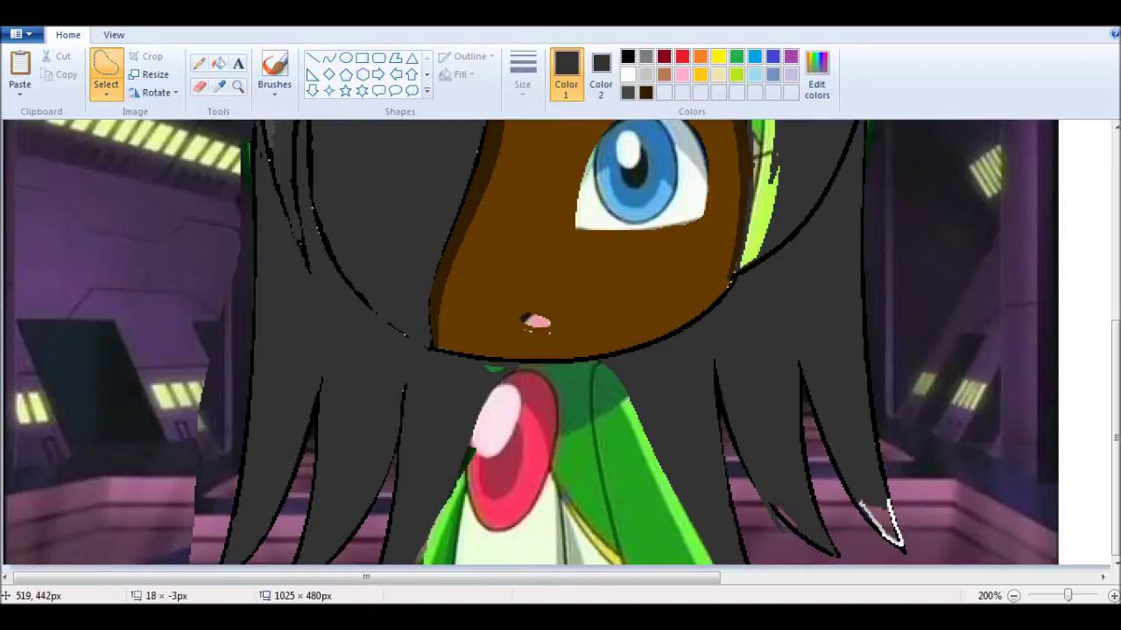
{"action": "key", "text": "Delete"}
{"action": "left_click", "coordinate": [198, 86]}
Redraw the outline of the left fringe down to the chin with black curves.
{"action": "left_click", "coordinate": [328, 58]}
{"action": "left_click", "coordinate": [627, 57]}
{"action": "left_click_drag", "start_coordinate": [309, 128], "coordinate": [430, 354]}
{"action": "mouse_move", "coordinate": [370, 241]}
{"action": "left_mouse_down"}
{"action": "mouse_move", "coordinate": [275, 233]}
{"action": "mouse_move", "coordinate": [297, 193]}
{"action": "left_mouse_up"}
{"action": "left_click", "coordinate": [199, 86]}
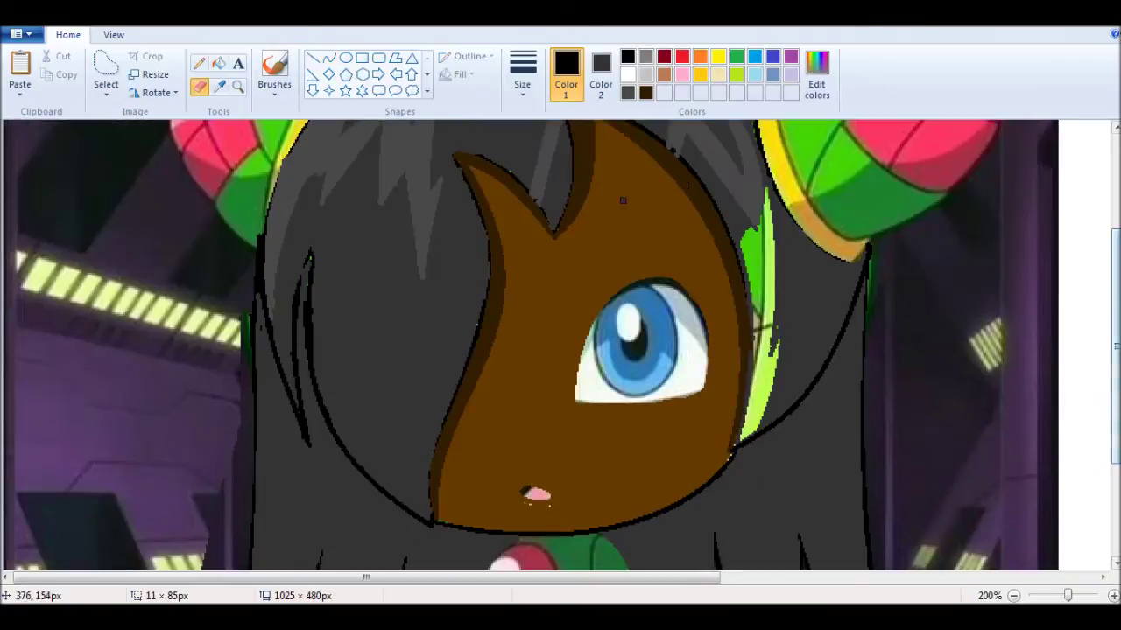
Trace the green strip beside the right cheek in lighter grey and paint over its remaining green.
{"action": "scroll", "coordinate": [438, 350], "scroll_direction": "up", "scroll_amount": 3}
{"action": "left_click", "coordinate": [328, 58]}
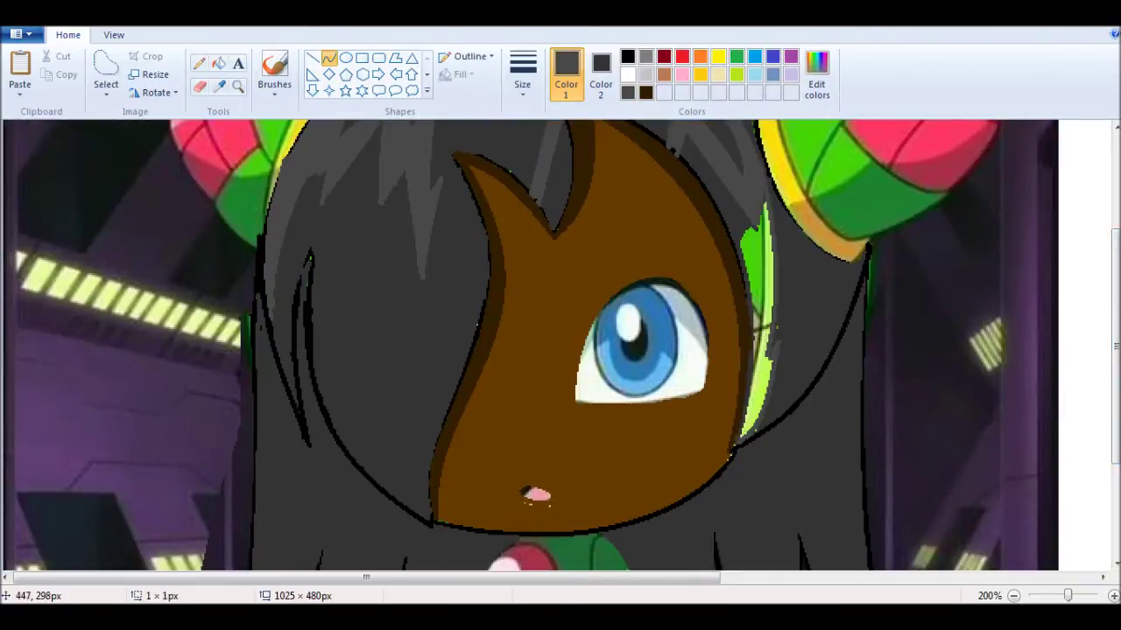
{"action": "left_click", "coordinate": [105, 74]}
{"action": "mouse_move", "coordinate": [779, 314]}
{"action": "left_mouse_down"}
{"action": "mouse_move", "coordinate": [770, 195]}
{"action": "mouse_move", "coordinate": [806, 440]}
{"action": "left_mouse_up"}
{"action": "left_click", "coordinate": [600, 75]}
{"action": "key", "text": "Delete"}
{"action": "left_click", "coordinate": [199, 86]}
{"action": "mouse_move", "coordinate": [748, 233]}
{"action": "left_mouse_down"}
{"action": "mouse_move", "coordinate": [728, 175]}
{"action": "mouse_move", "coordinate": [723, 191]}
{"action": "left_mouse_up"}
Redraw the edge of the pointed middle fringe with black curves.
{"action": "left_click", "coordinate": [328, 58]}
{"action": "left_click", "coordinate": [566, 75]}
{"action": "left_click", "coordinate": [628, 57]}
{"action": "left_click_drag", "start_coordinate": [456, 154], "coordinate": [553, 234]}
{"action": "scroll", "coordinate": [560, 345], "scroll_direction": "up", "scroll_amount": 3}
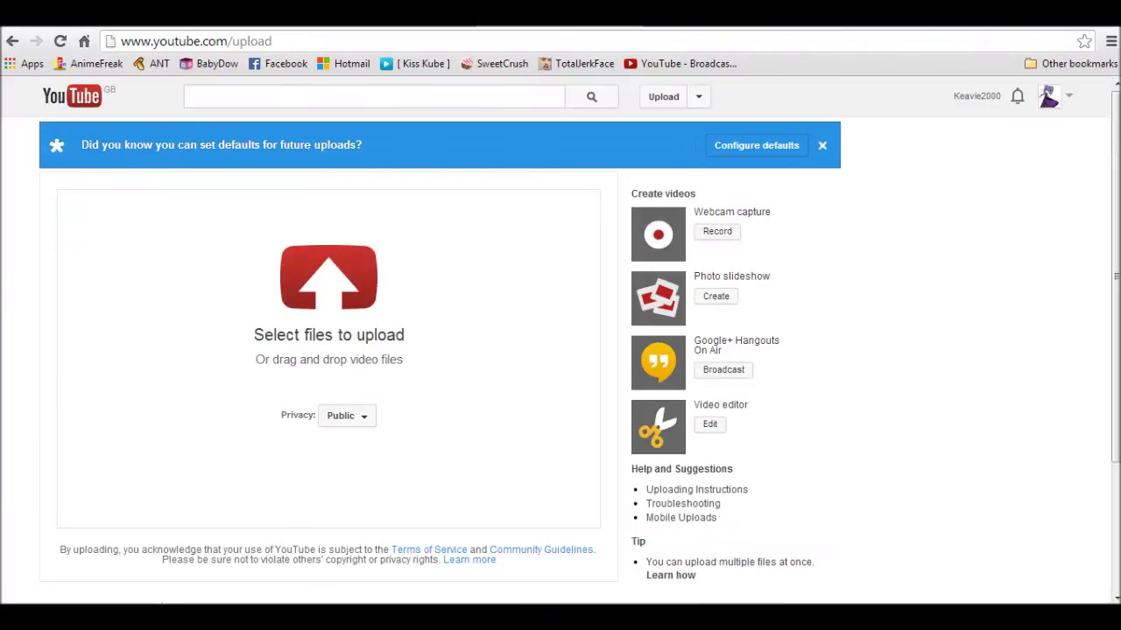
{"action": "left_click", "coordinate": [328, 278]}
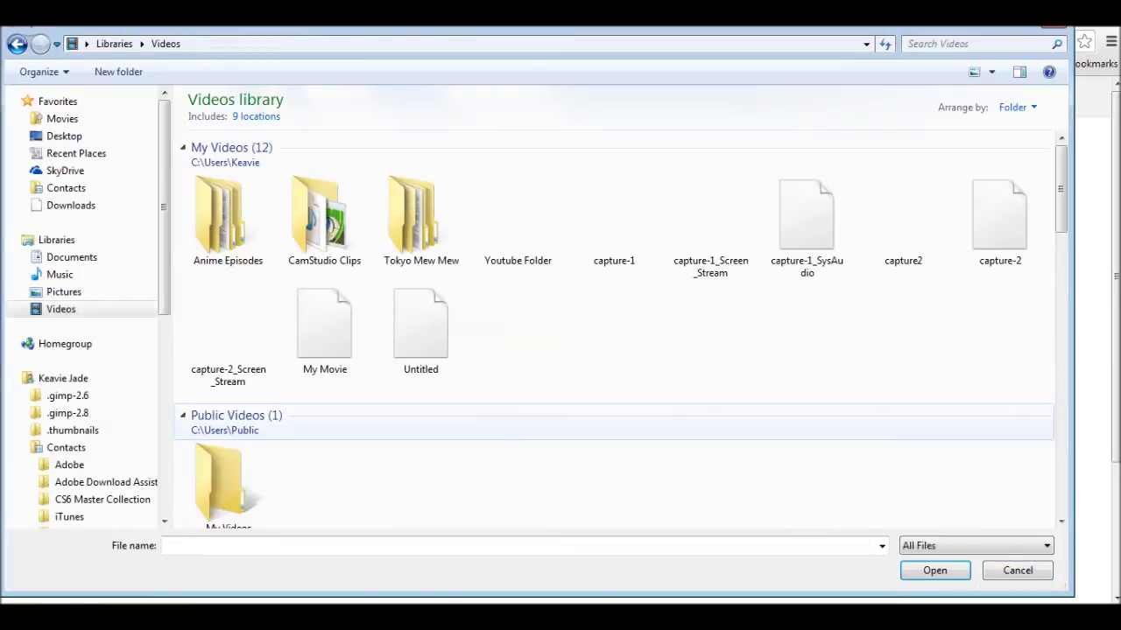
{"action": "double_click", "coordinate": [513, 210]}
{"action": "key", "text": "Escape"}
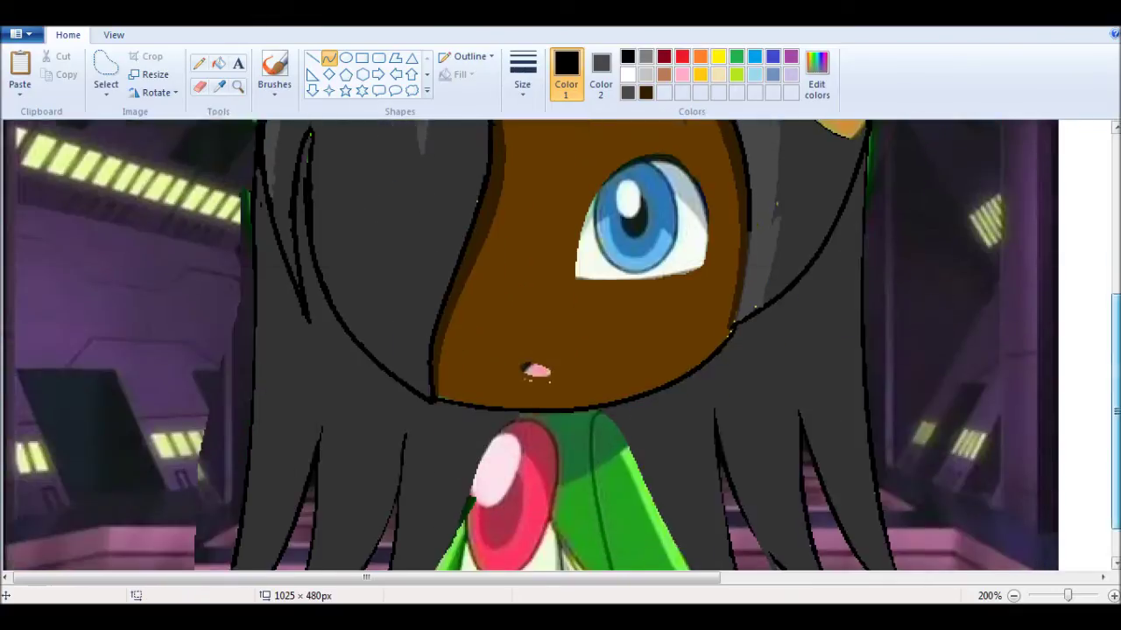
Add near-black shadow strips beneath both side fringes and redraw the right cheek's edge in black.
{"action": "scroll", "coordinate": [561, 346], "scroll_direction": "down", "scroll_amount": 5}
{"action": "left_click_drag", "start_coordinate": [259, 163], "coordinate": [313, 330]}
{"action": "left_click_drag", "start_coordinate": [732, 191], "coordinate": [863, 333]}
{"action": "left_click", "coordinate": [198, 87]}
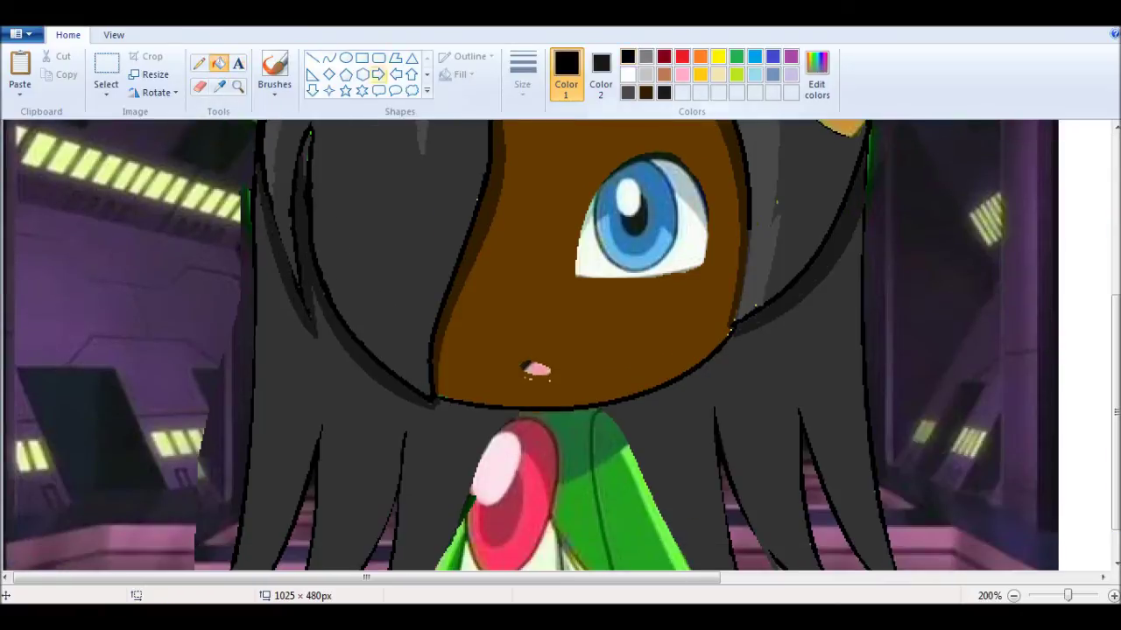
{"action": "left_click", "coordinate": [329, 58]}
{"action": "left_click_drag", "start_coordinate": [740, 219], "coordinate": [735, 326]}
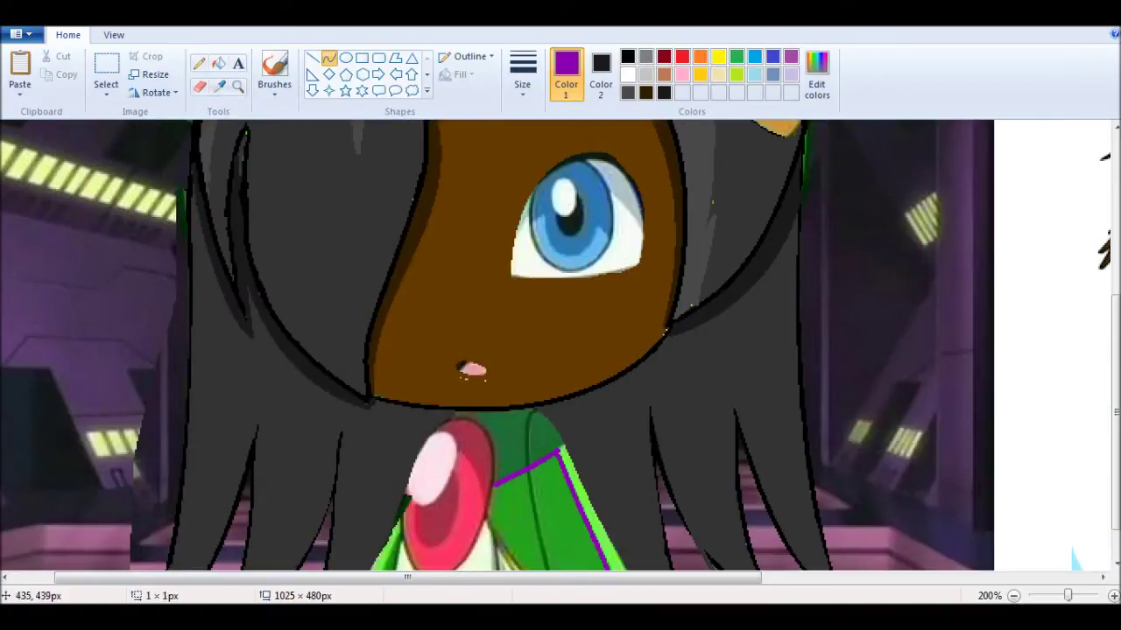
Fill the green panel right of the gem with medium purple and paint the strip left of the bib the same colour.
{"action": "left_click", "coordinate": [106, 92]}
{"action": "left_click", "coordinate": [145, 140]}
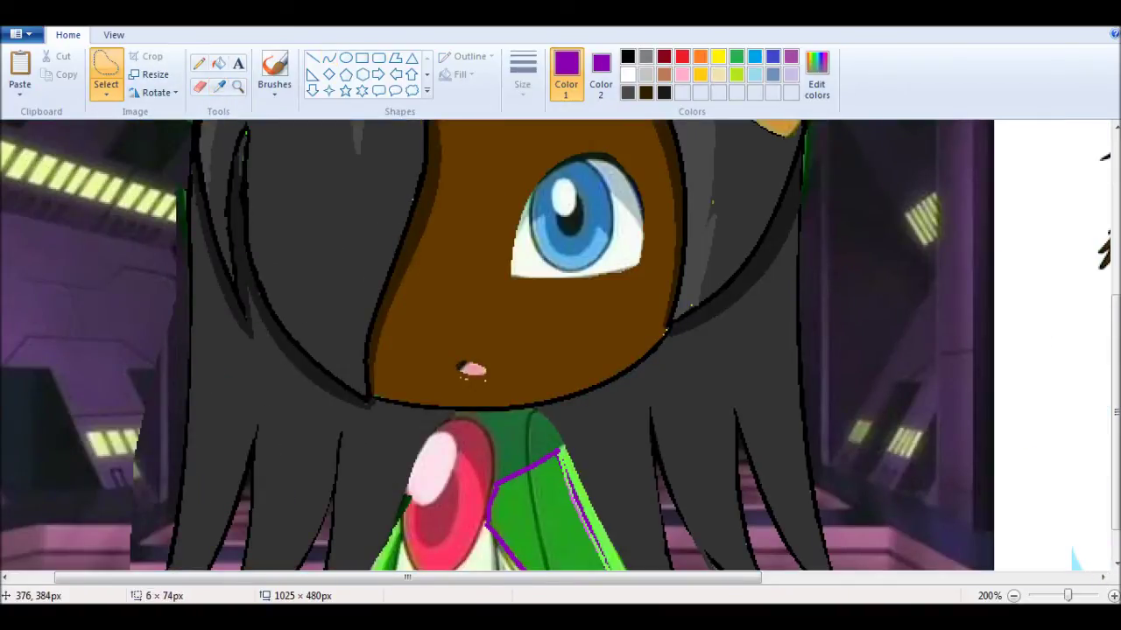
{"action": "key", "text": "Delete"}
{"action": "left_click_drag", "start_coordinate": [629, 501], "coordinate": [617, 512]}
{"action": "key", "text": "Delete"}
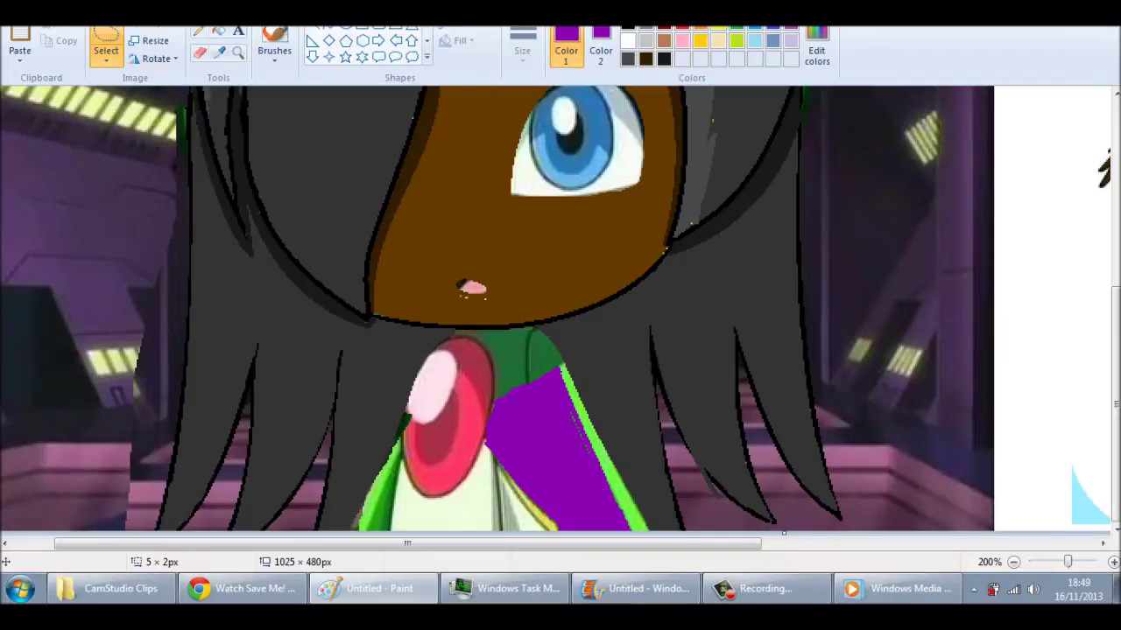
{"action": "left_click", "coordinate": [200, 52]}
{"action": "left_click_drag", "start_coordinate": [376, 525], "coordinate": [398, 471]}
Mix a darker purple, trace the shaded green collar area below the chin and fill it with that colour.
{"action": "left_click", "coordinate": [328, 26]}
{"action": "left_click", "coordinate": [817, 50]}
{"action": "left_click", "coordinate": [400, 390]}
{"action": "left_click_drag", "start_coordinate": [454, 339], "coordinate": [501, 401]}
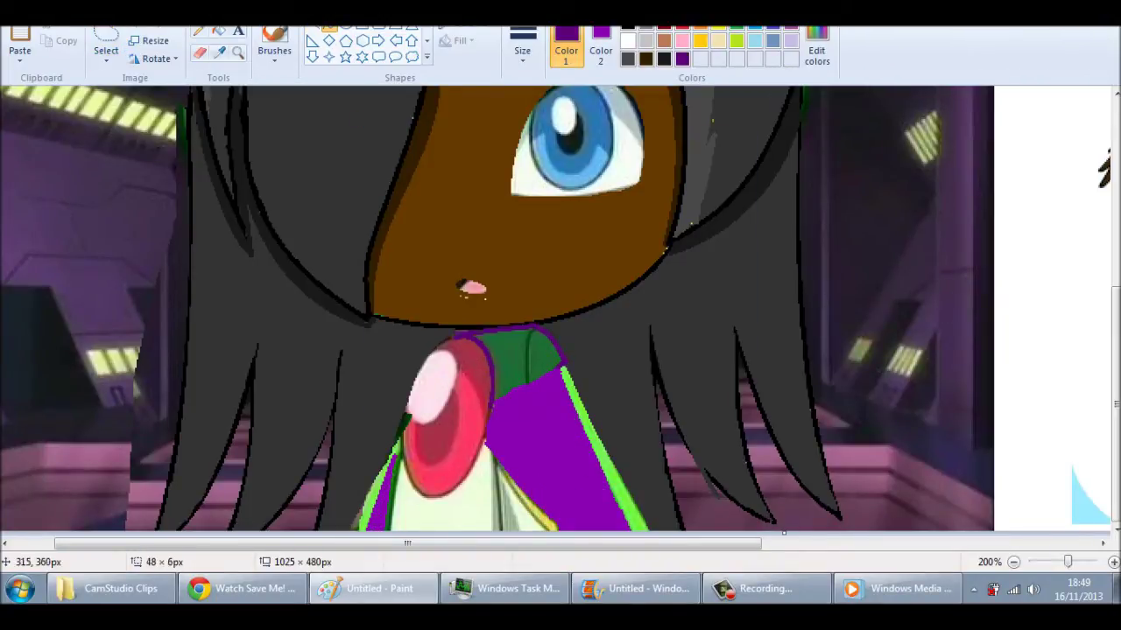
{"action": "left_click", "coordinate": [106, 44]}
{"action": "left_click", "coordinate": [601, 44]}
{"action": "left_click_drag", "start_coordinate": [548, 333], "coordinate": [568, 366]}
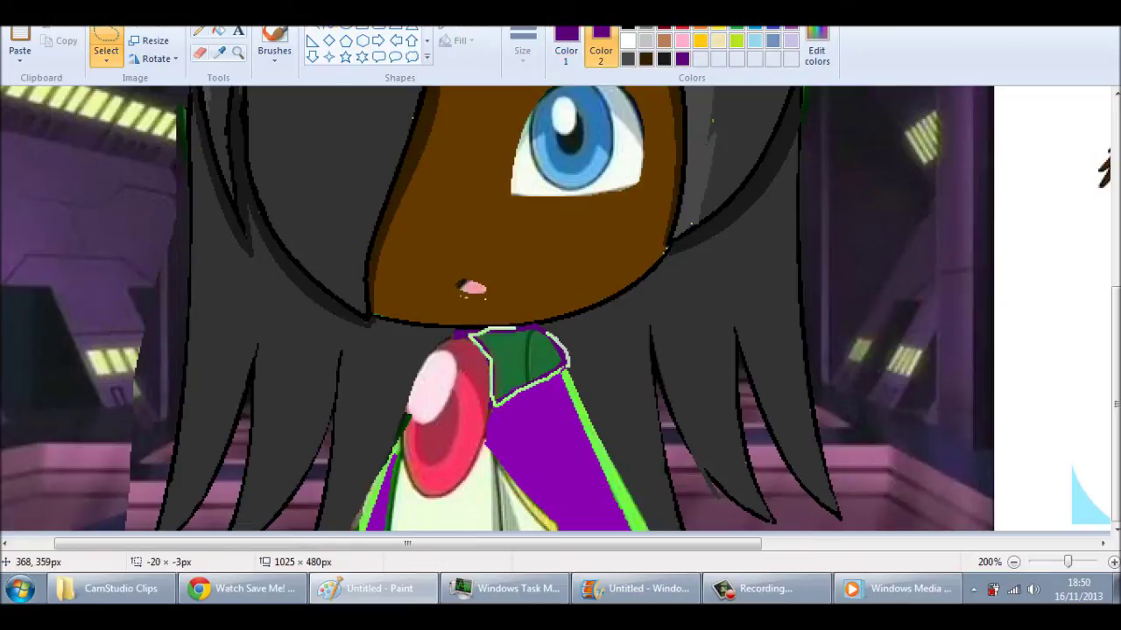
{"action": "key", "text": "Delete"}
Mix a bright purple and recolour the light green highlight strips along the garment's edges with it.
{"action": "left_click", "coordinate": [312, 26]}
{"action": "left_click", "coordinate": [565, 43]}
{"action": "left_click", "coordinate": [817, 50]}
{"action": "left_click", "coordinate": [405, 390]}
{"action": "left_click_drag", "start_coordinate": [563, 368], "coordinate": [661, 560]}
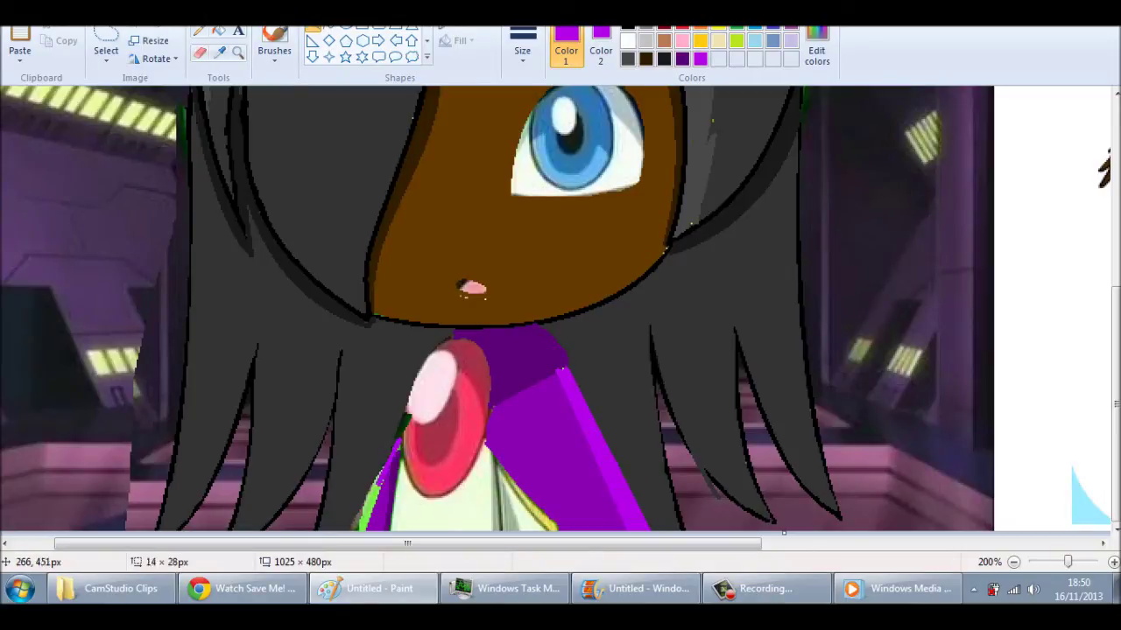
Redraw the left hair strands' edges and the fold and outer edge of the right collar with black curves.
{"action": "left_click", "coordinate": [628, 24]}
{"action": "mouse_move", "coordinate": [339, 349]}
{"action": "left_mouse_down"}
{"action": "mouse_move", "coordinate": [308, 531]}
{"action": "mouse_move", "coordinate": [262, 531]}
{"action": "left_mouse_up"}
{"action": "left_click_drag", "start_coordinate": [260, 344], "coordinate": [247, 474]}
{"action": "mouse_move", "coordinate": [526, 326]}
{"action": "left_mouse_down"}
{"action": "mouse_move", "coordinate": [595, 531]}
{"action": "mouse_move", "coordinate": [653, 530]}
{"action": "left_mouse_up"}
{"action": "left_click", "coordinate": [578, 412]}
Sample the garment's purples, trace the collar's lower edge across the gem and fill the gem's upper part with dark purple.
{"action": "left_click", "coordinate": [219, 51]}
{"action": "left_click", "coordinate": [504, 349]}
{"action": "left_click", "coordinate": [512, 438]}
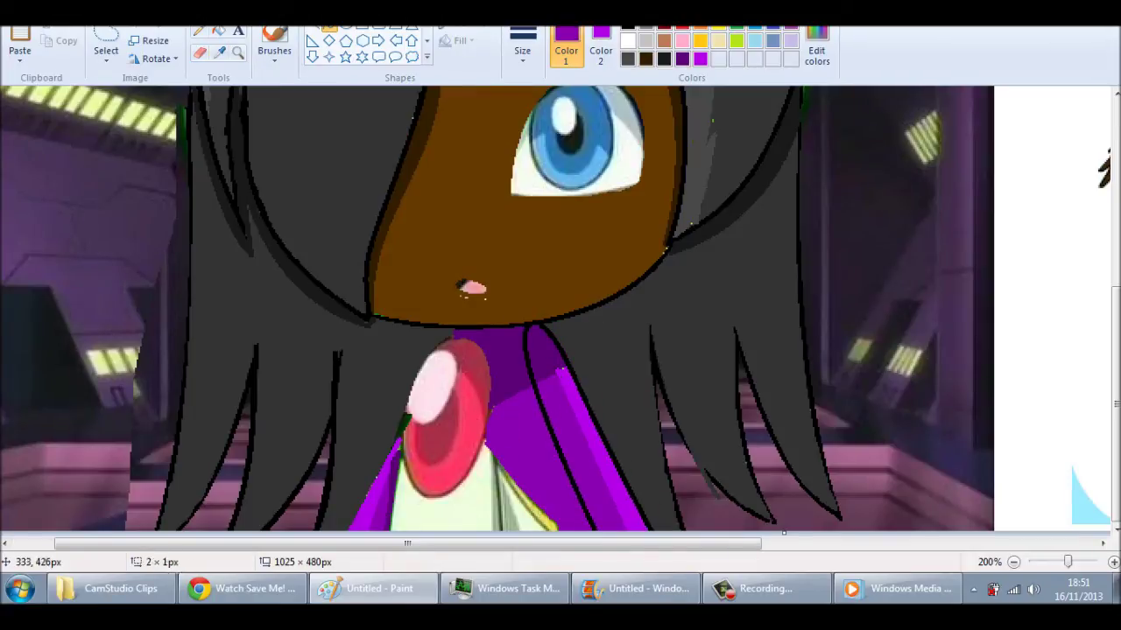
{"action": "left_click_drag", "start_coordinate": [471, 396], "coordinate": [413, 438]}
{"action": "left_click", "coordinate": [106, 44]}
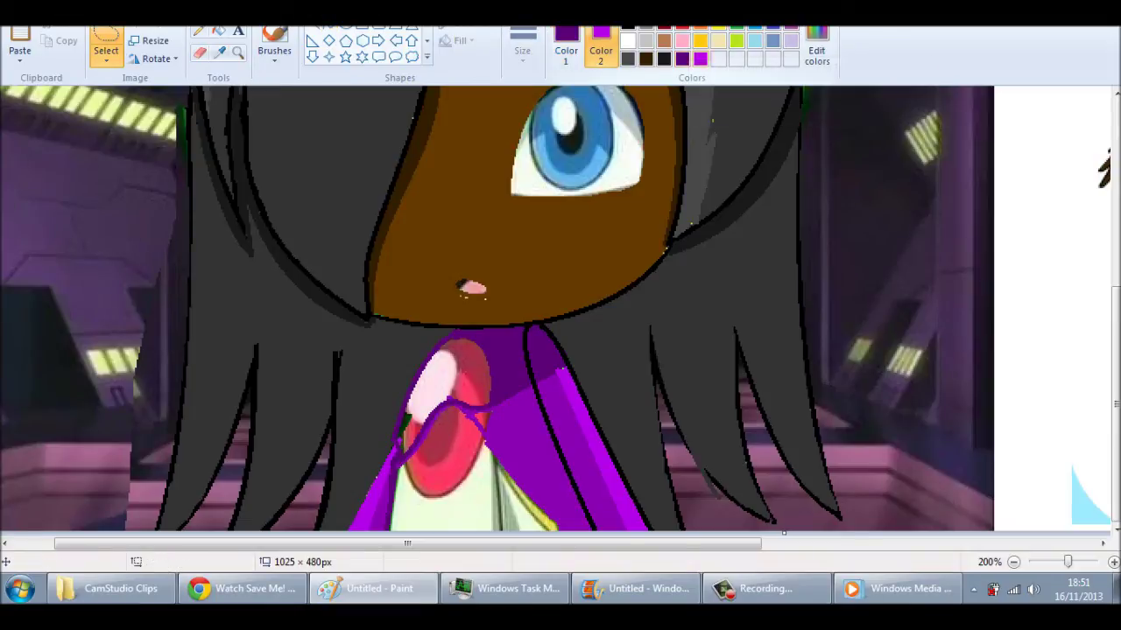
{"action": "left_click", "coordinate": [601, 44]}
{"action": "left_click_drag", "start_coordinate": [480, 408], "coordinate": [469, 336]}
{"action": "key", "text": "Delete"}
{"action": "left_click", "coordinate": [200, 53]}
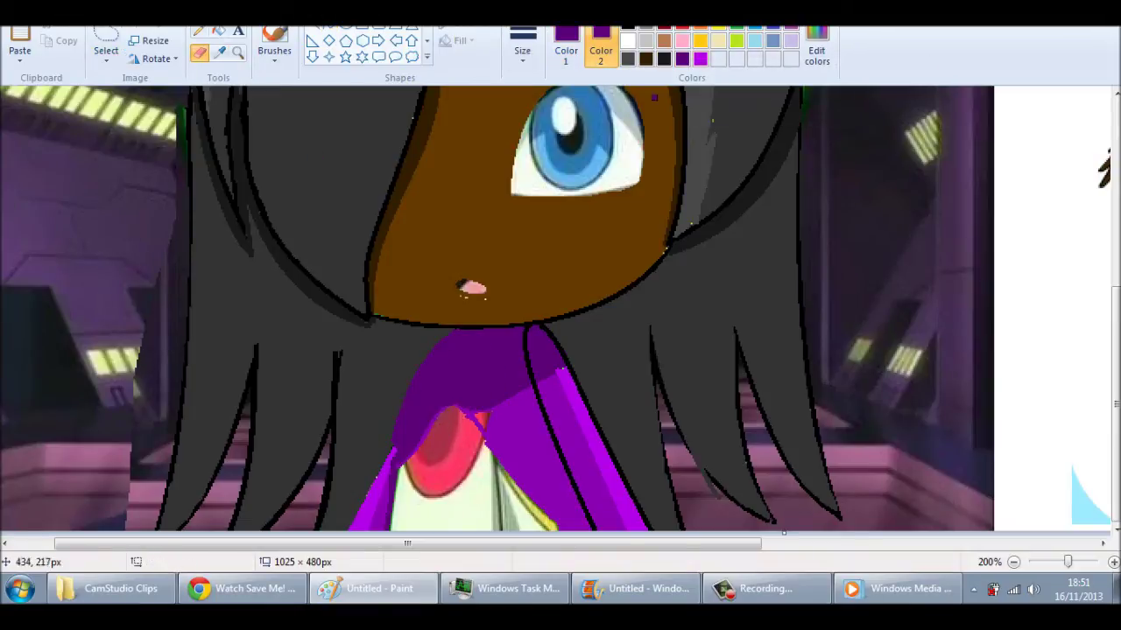
Sample the bib's off-white and paint over the remaining red of the gem.
{"action": "left_click", "coordinate": [219, 52]}
{"action": "right_click", "coordinate": [420, 504]}
{"action": "mouse_move", "coordinate": [438, 464]}
{"action": "left_mouse_down"}
{"action": "mouse_move", "coordinate": [426, 488]}
{"action": "mouse_move", "coordinate": [446, 418]}
{"action": "mouse_move", "coordinate": [473, 420]}
{"action": "left_mouse_up"}
Check the reference character, draw a black-outlined five-pointed star at the collar's centre and fill it with yellow.
{"action": "left_click_drag", "start_coordinate": [407, 543], "coordinate": [744, 544]}
{"action": "scroll", "coordinate": [560, 306], "scroll_direction": "up", "scroll_amount": 5}
{"action": "scroll", "coordinate": [560, 307], "scroll_direction": "down", "scroll_amount": 10}
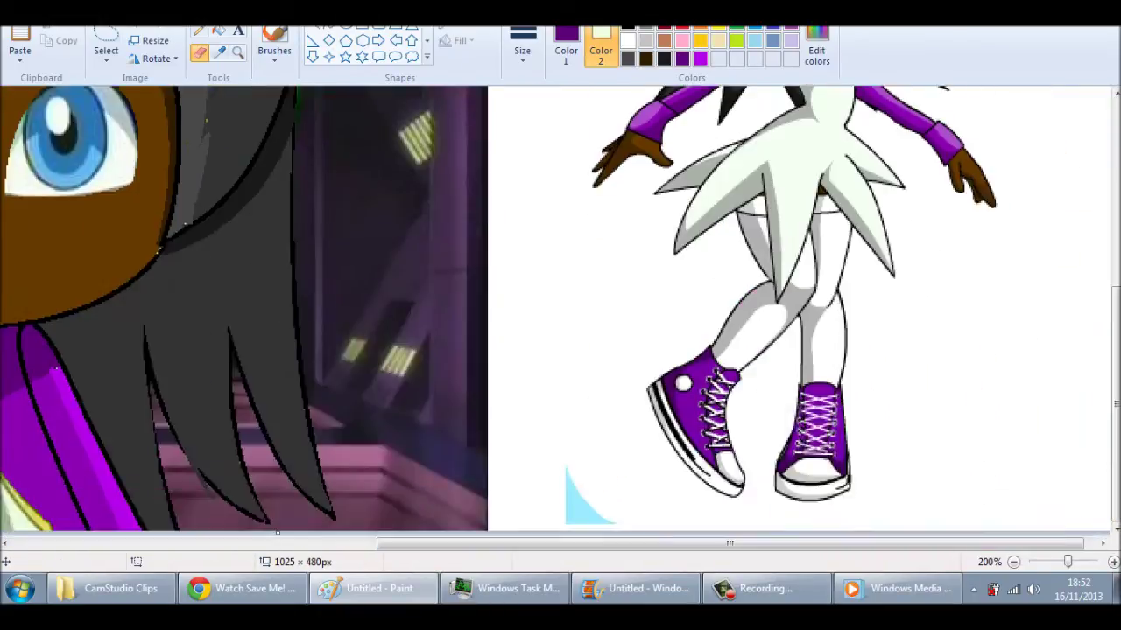
{"action": "scroll", "coordinate": [560, 307], "scroll_direction": "up", "scroll_amount": 5}
{"action": "left_click", "coordinate": [566, 44]}
{"action": "left_click", "coordinate": [628, 26]}
{"action": "left_click", "coordinate": [345, 57]}
{"action": "left_click", "coordinate": [522, 44]}
{"action": "left_click", "coordinate": [560, 96]}
{"action": "left_click_drag", "start_coordinate": [383, 443], "coordinate": [300, 342]}
{"action": "key", "text": "ctrl+z"}
{"action": "left_click_drag", "start_coordinate": [404, 446], "coordinate": [315, 344]}
{"action": "left_click", "coordinate": [322, 313]}
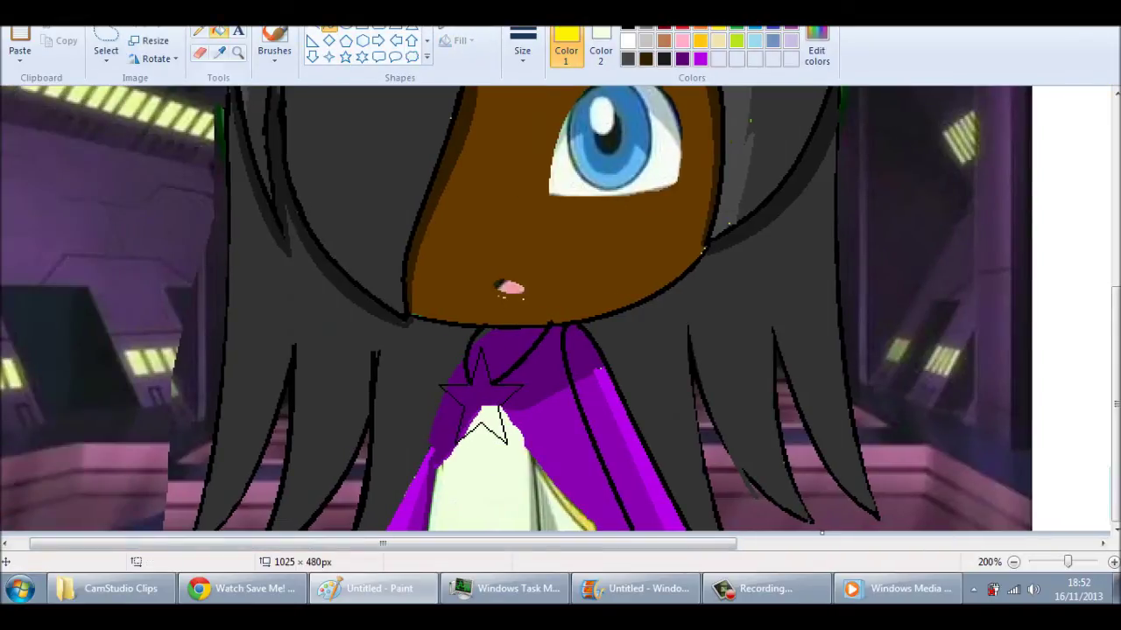
{"action": "left_click", "coordinate": [480, 399]}
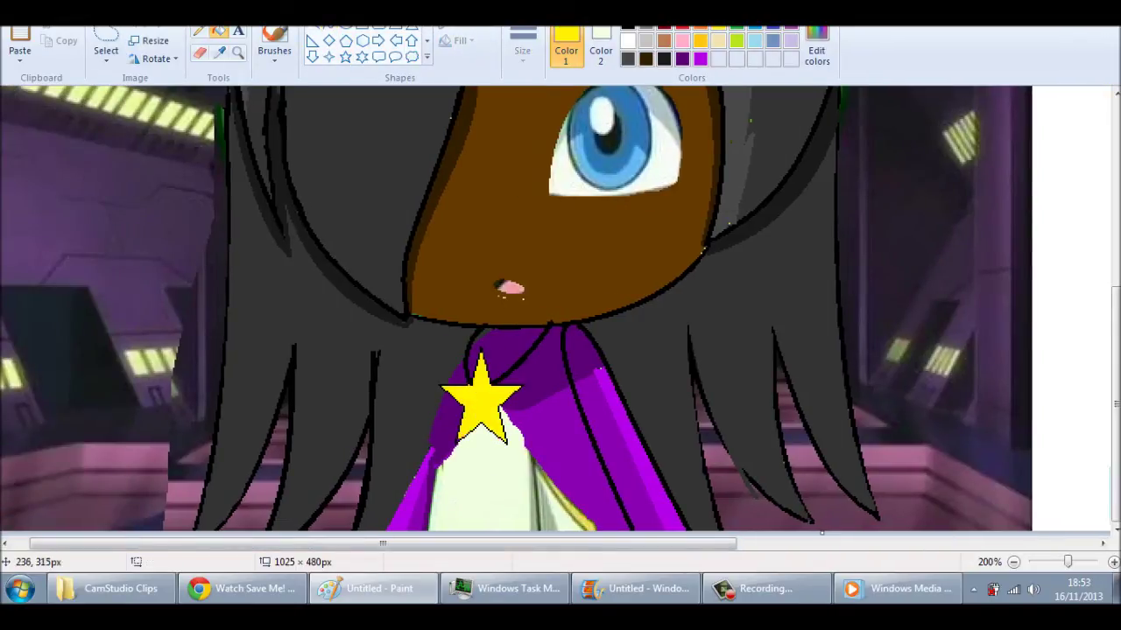
Outline both edges of the off-white bib and the left collar's outer edge with black curves.
{"action": "left_click", "coordinate": [628, 26]}
{"action": "mouse_move", "coordinate": [470, 436]}
{"action": "left_mouse_down"}
{"action": "mouse_move", "coordinate": [432, 491]}
{"action": "mouse_move", "coordinate": [422, 532]}
{"action": "left_mouse_up"}
{"action": "left_click_drag", "start_coordinate": [525, 448], "coordinate": [605, 530]}
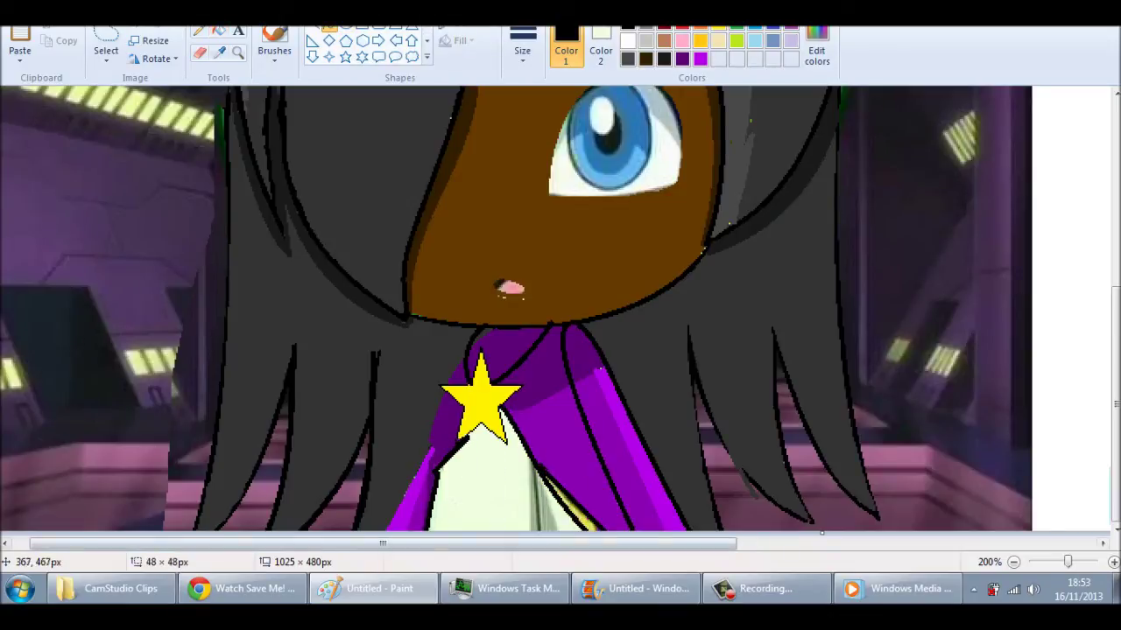
{"action": "left_click", "coordinate": [219, 32]}
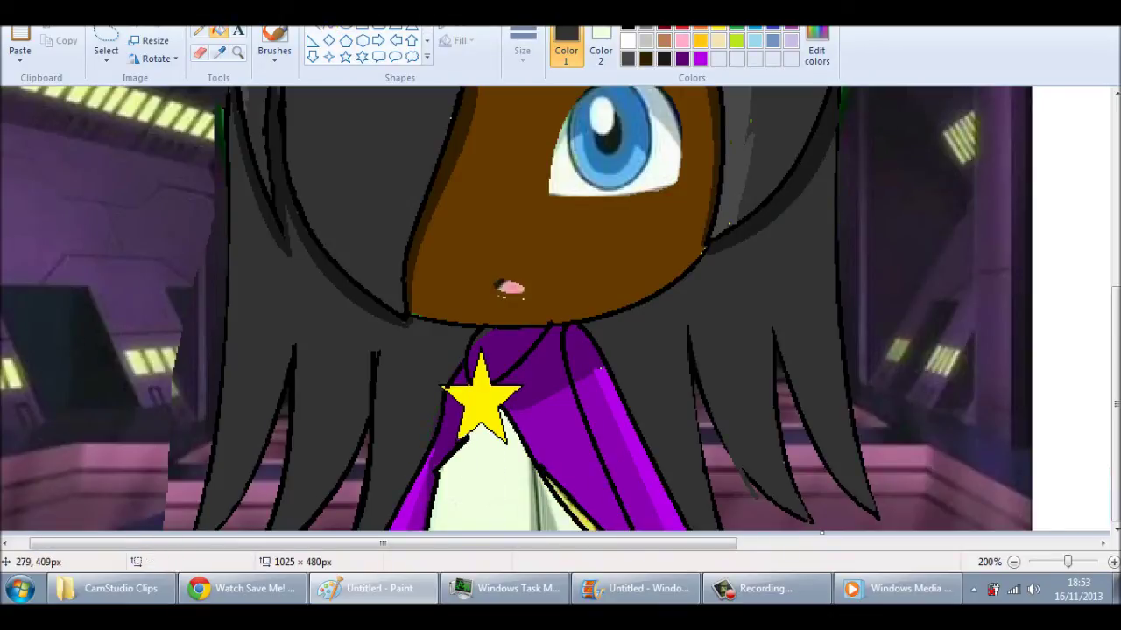
{"action": "left_click_drag", "start_coordinate": [726, 328], "coordinate": [688, 536]}
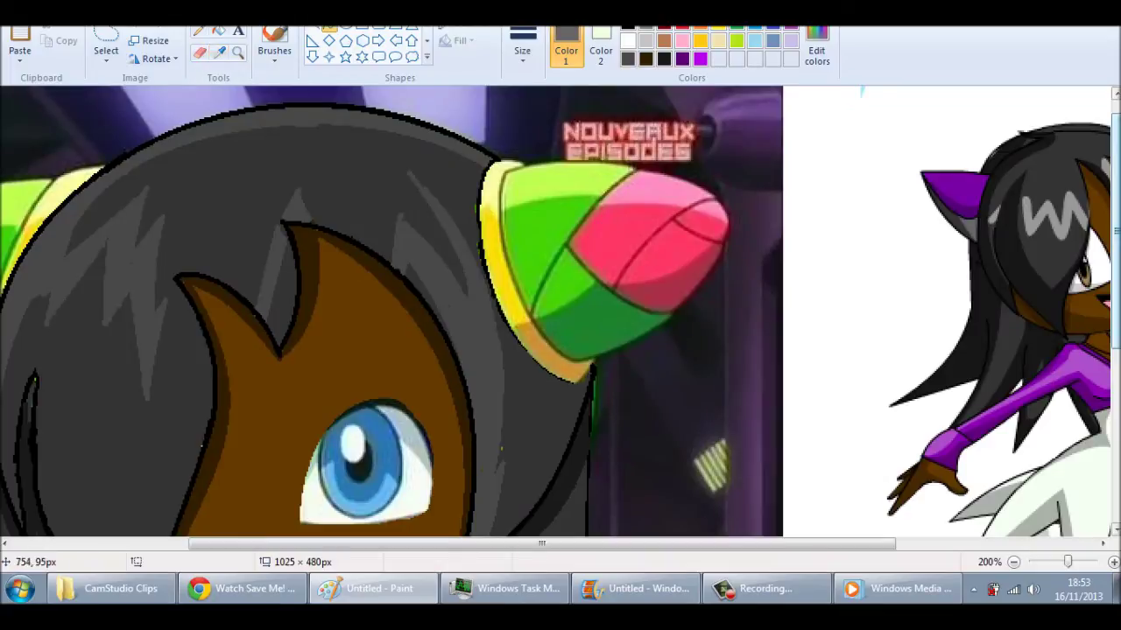
Trace the mid-green section of the right hair bun in grey and fill it with dark grey.
{"action": "left_click_drag", "start_coordinate": [532, 311], "coordinate": [569, 263]}
{"action": "left_click", "coordinate": [106, 44]}
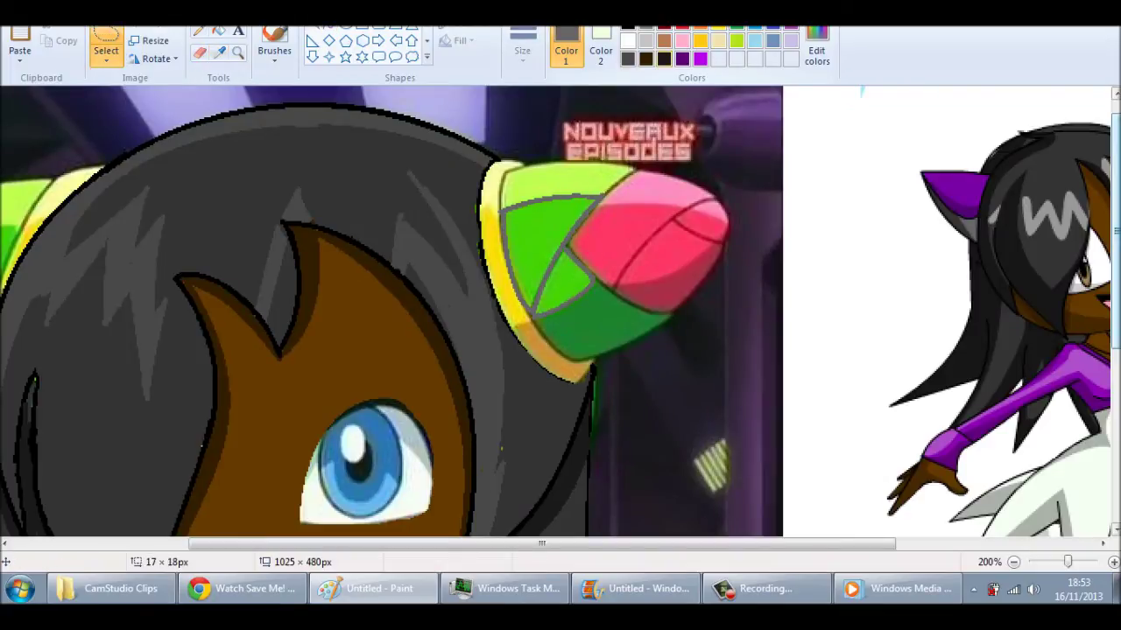
{"action": "left_click", "coordinate": [600, 44]}
{"action": "key", "text": "Delete"}
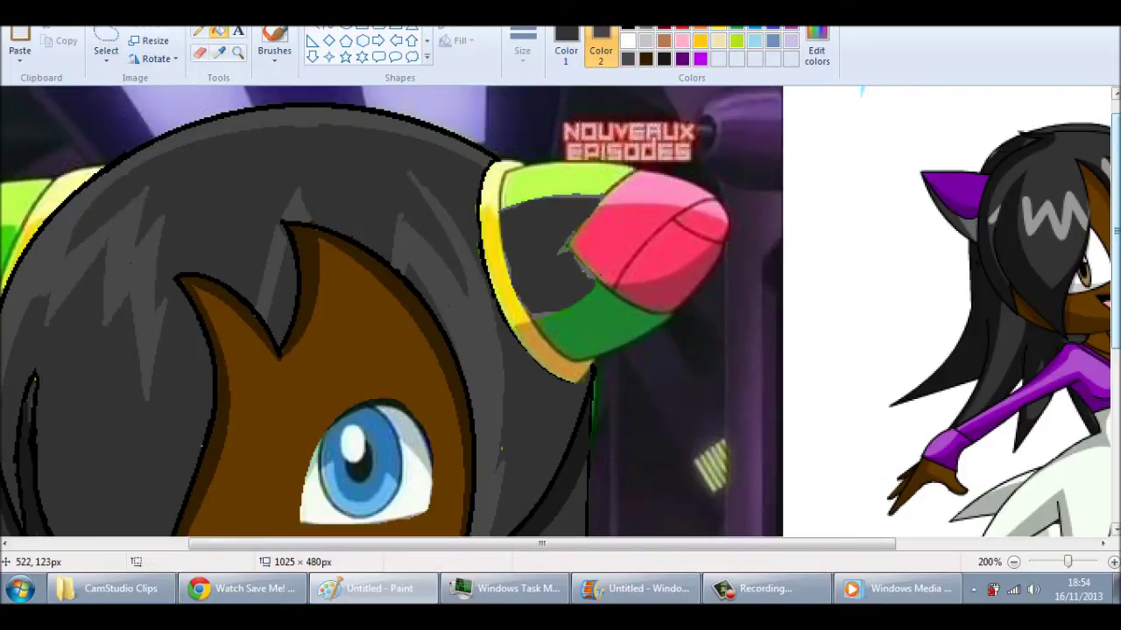
Outline the light green upper strip of the right hair bun and fill it with lighter grey.
{"action": "left_click", "coordinate": [328, 26]}
{"action": "mouse_move", "coordinate": [513, 169]}
{"action": "left_mouse_down"}
{"action": "mouse_move", "coordinate": [500, 210]}
{"action": "mouse_move", "coordinate": [532, 168]}
{"action": "left_mouse_up"}
{"action": "left_click", "coordinate": [106, 44]}
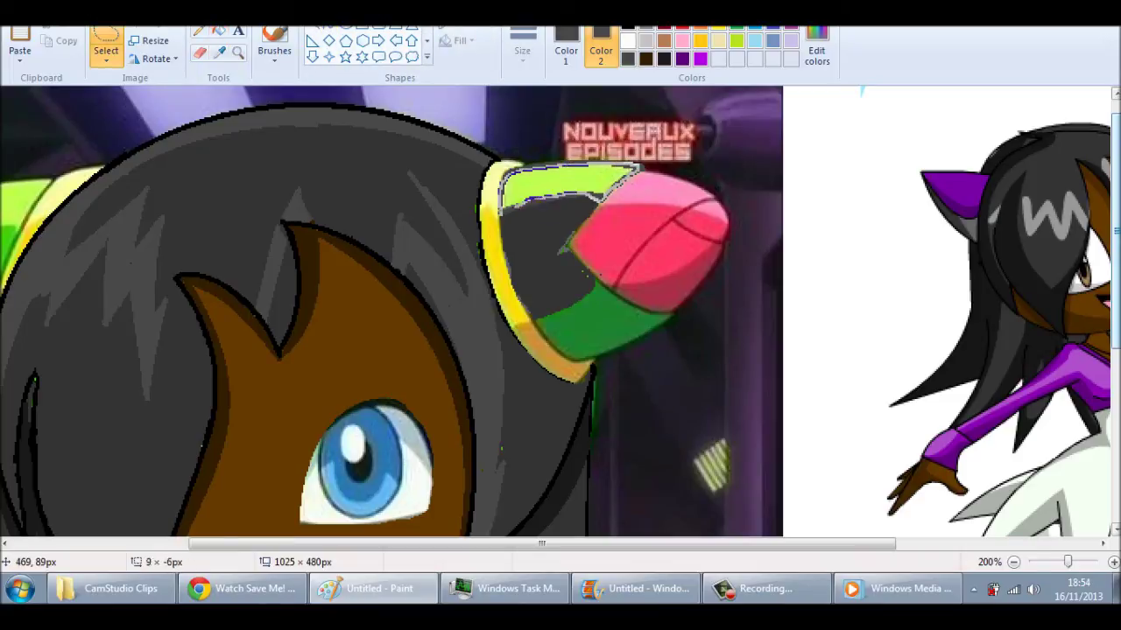
{"action": "key", "text": "Delete"}
Outline the dark green lower part of the right hair bun and fill it with near-black.
{"action": "left_click", "coordinate": [329, 26]}
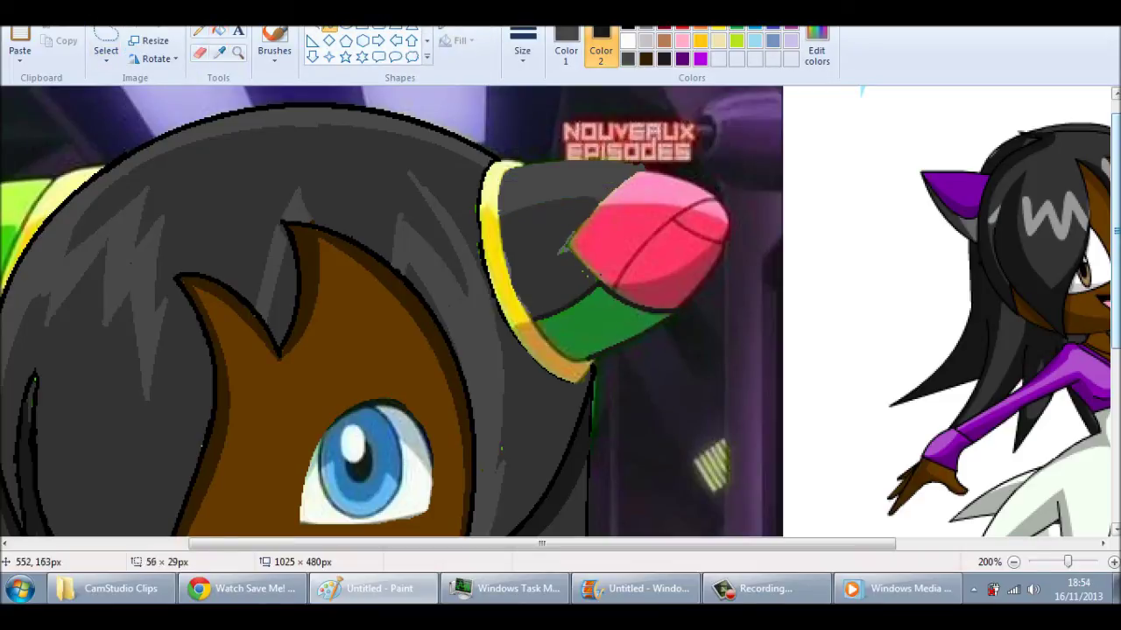
{"action": "left_click", "coordinate": [106, 43]}
{"action": "left_click_drag", "start_coordinate": [539, 323], "coordinate": [577, 297]}
{"action": "key", "text": "Delete"}
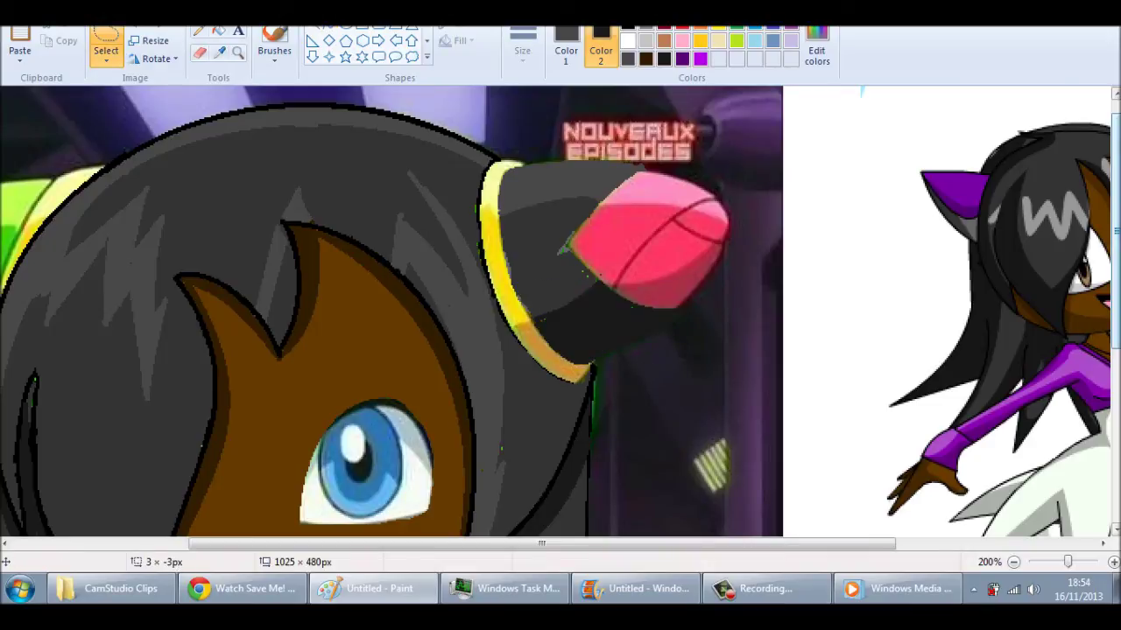
Trace the middle section of the right bun's pink tip and fill it with medium purple.
{"action": "left_click", "coordinate": [700, 59]}
{"action": "mouse_move", "coordinate": [649, 201]}
{"action": "left_mouse_down"}
{"action": "mouse_move", "coordinate": [727, 219]}
{"action": "mouse_move", "coordinate": [613, 284]}
{"action": "left_mouse_up"}
{"action": "left_click", "coordinate": [106, 44]}
{"action": "left_click_drag", "start_coordinate": [586, 203], "coordinate": [610, 226]}
{"action": "key", "text": "Delete"}
{"action": "left_click_drag", "start_coordinate": [610, 285], "coordinate": [720, 241]}
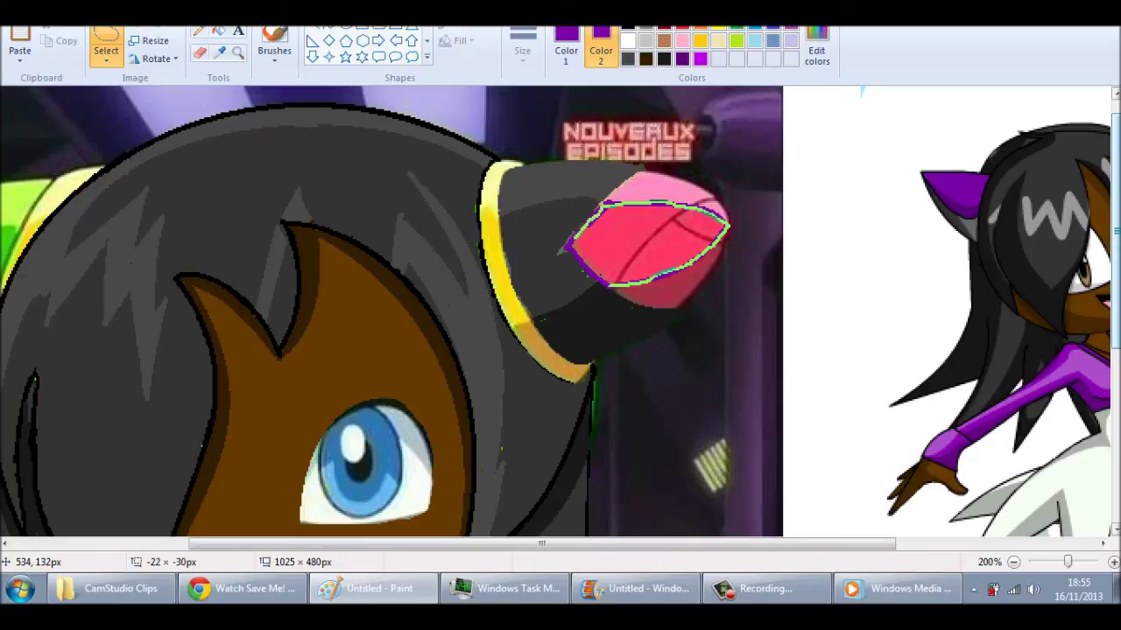
{"action": "key", "text": "Delete"}
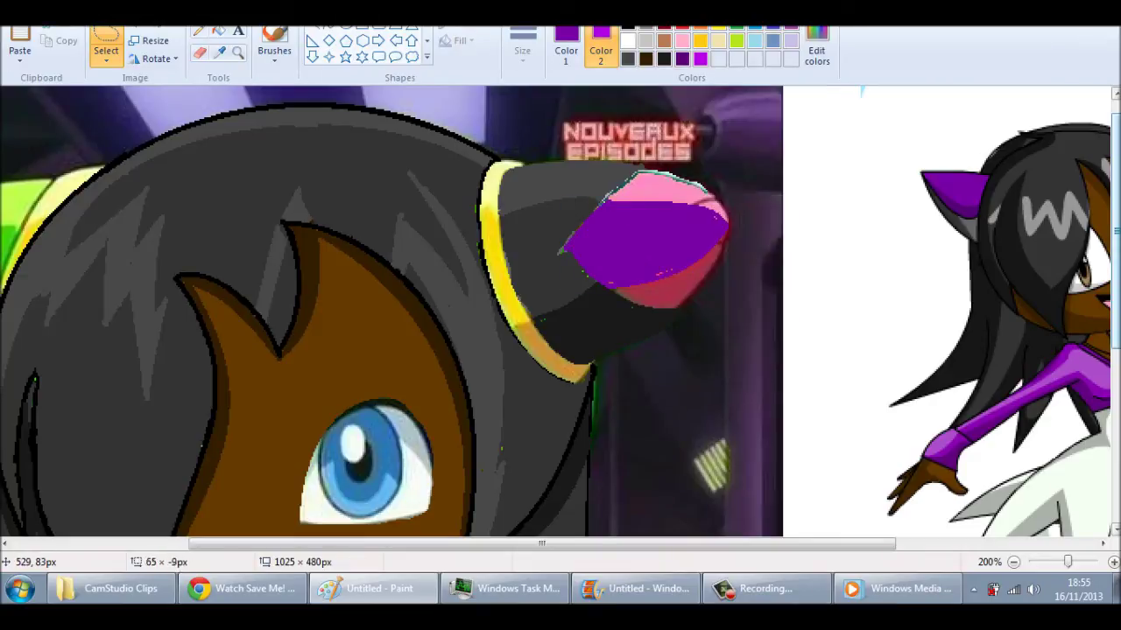
Recolour the right bun tip's upper highlight bright purple and its lower shadow dark purple.
{"action": "key", "text": "Delete"}
{"action": "left_click", "coordinate": [330, 27]}
{"action": "mouse_move", "coordinate": [587, 196]}
{"action": "left_mouse_down"}
{"action": "mouse_move", "coordinate": [707, 203]}
{"action": "mouse_move", "coordinate": [674, 268]}
{"action": "left_mouse_up"}
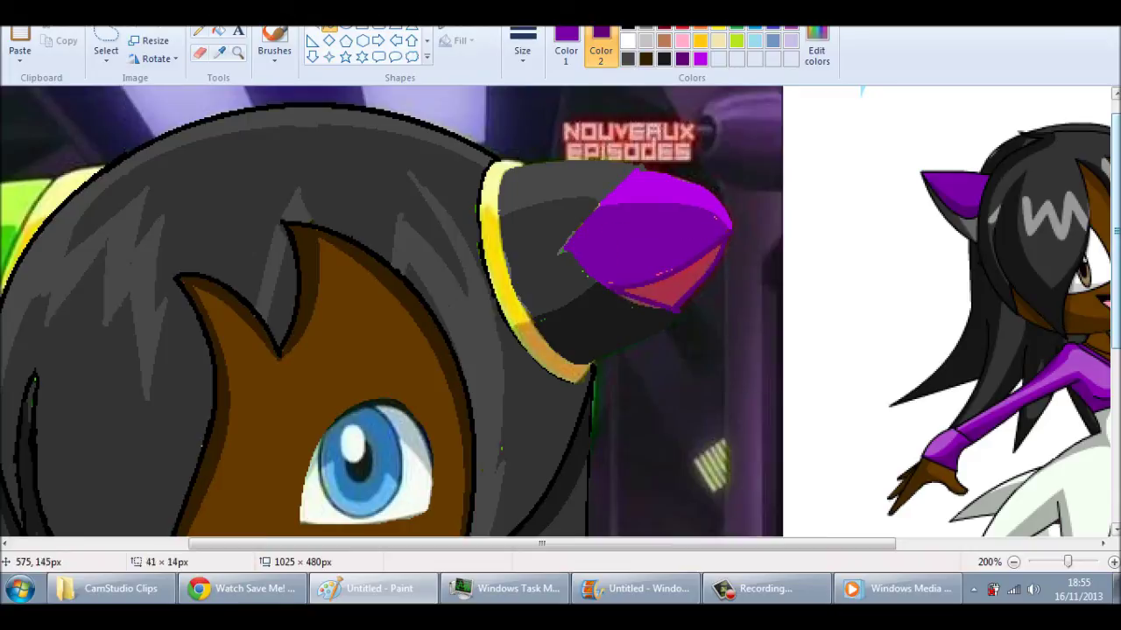
{"action": "left_click", "coordinate": [106, 39]}
{"action": "left_click_drag", "start_coordinate": [676, 308], "coordinate": [710, 279]}
{"action": "key", "text": "Delete"}
Recolour the mid-green section of the left hair bun dark grey.
{"action": "scroll", "coordinate": [525, 307], "scroll_direction": "left", "scroll_amount": 5}
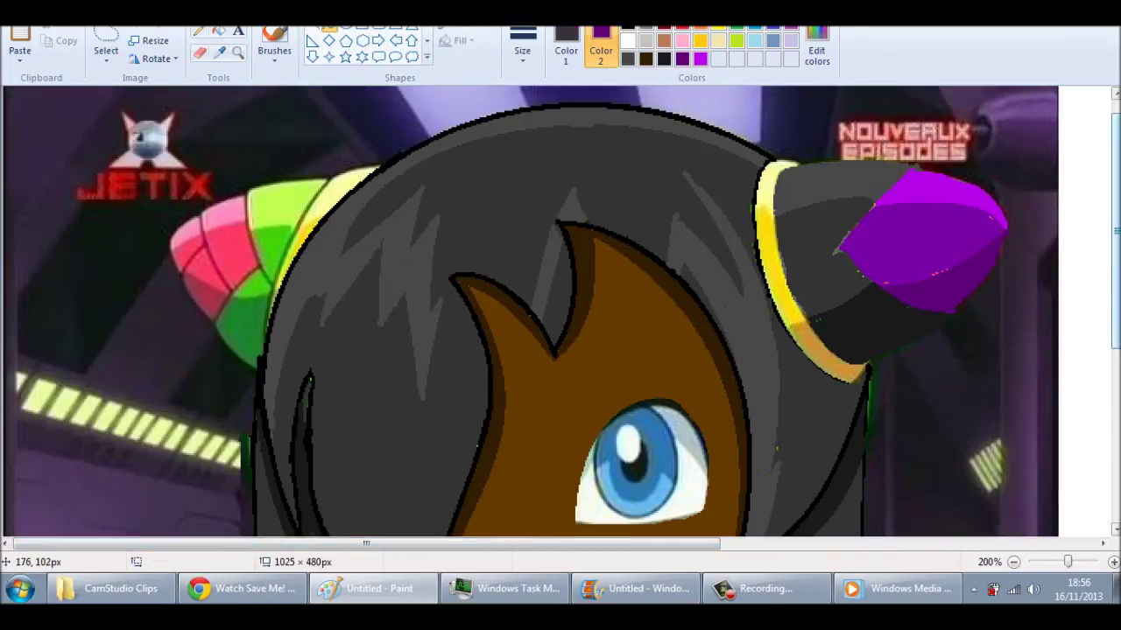
{"action": "left_click_drag", "start_coordinate": [289, 229], "coordinate": [250, 289]}
{"action": "left_click", "coordinate": [522, 45]}
{"action": "left_click", "coordinate": [219, 52]}
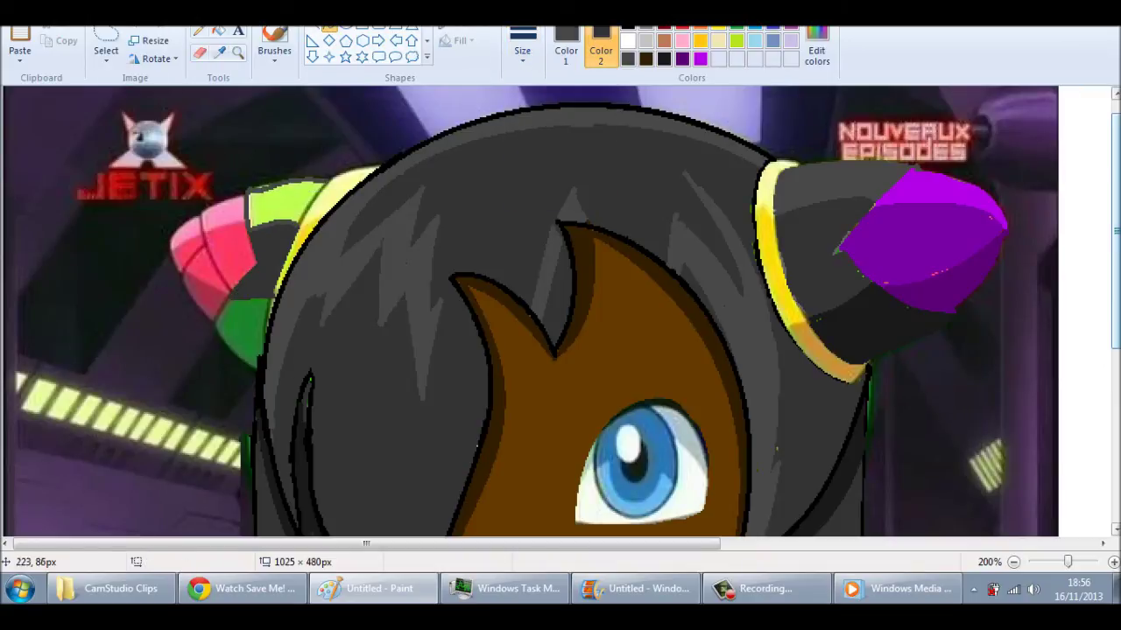
Paint the left hair bun's light green highlight lighter grey and its dark green shadow near-black.
{"action": "left_click", "coordinate": [199, 52]}
{"action": "left_click", "coordinate": [523, 46]}
{"action": "left_click", "coordinate": [560, 152]}
{"action": "mouse_move", "coordinate": [298, 189]}
{"action": "left_mouse_down"}
{"action": "mouse_move", "coordinate": [262, 210]}
{"action": "mouse_move", "coordinate": [306, 193]}
{"action": "left_mouse_up"}
{"action": "left_click_drag", "start_coordinate": [224, 301], "coordinate": [271, 302]}
{"action": "left_click_drag", "start_coordinate": [250, 359], "coordinate": [233, 311]}
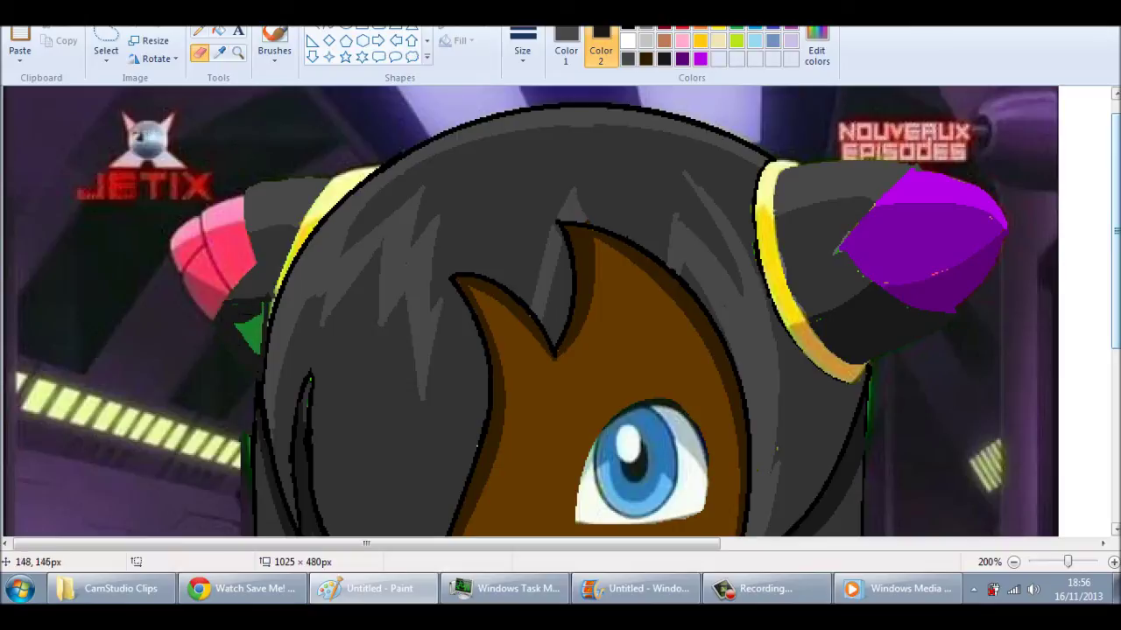
Recolour the left bun's pink tip with a bright purple highlight, medium purple middle and dark purple shadow.
{"action": "left_click", "coordinate": [219, 52]}
{"action": "right_click", "coordinate": [246, 256]}
{"action": "mouse_move", "coordinate": [201, 245]}
{"action": "left_mouse_down"}
{"action": "mouse_move", "coordinate": [210, 262]}
{"action": "mouse_move", "coordinate": [219, 250]}
{"action": "mouse_move", "coordinate": [227, 263]}
{"action": "left_mouse_up"}
{"action": "left_click_drag", "start_coordinate": [219, 210], "coordinate": [179, 232]}
{"action": "left_click", "coordinate": [682, 59]}
{"action": "left_click_drag", "start_coordinate": [197, 285], "coordinate": [211, 311]}
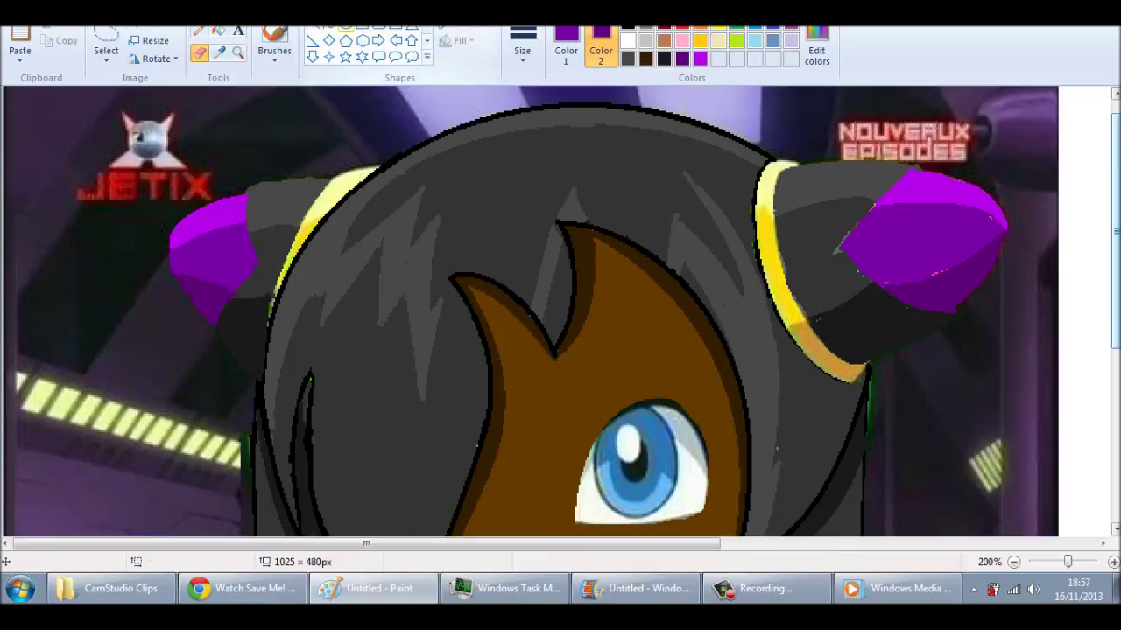
{"action": "key", "text": "alt+Tab"}
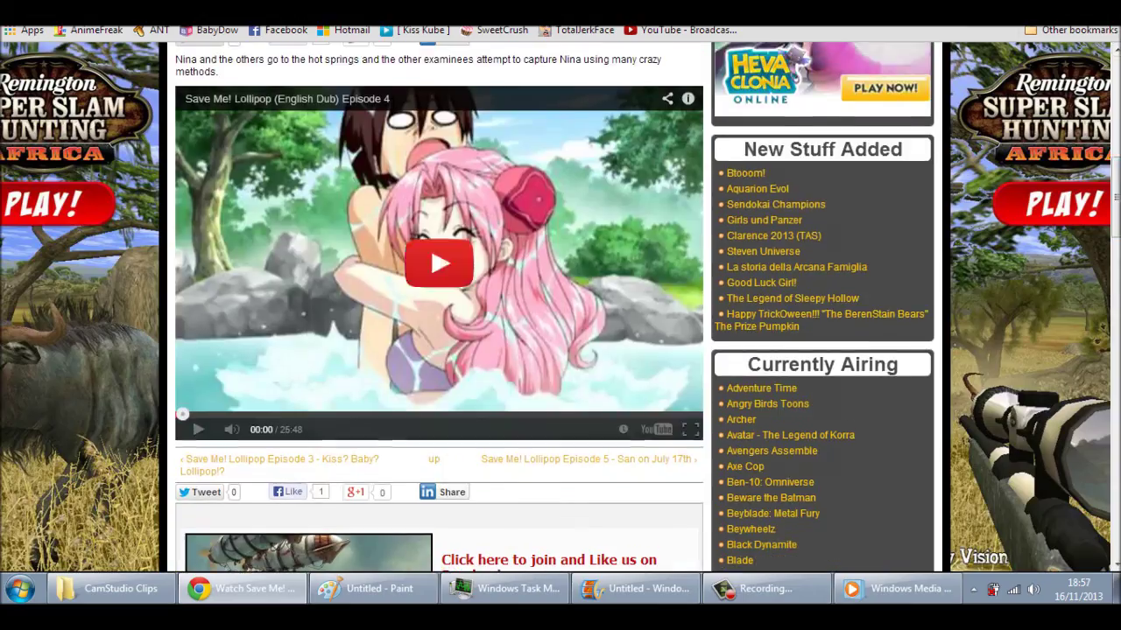
{"action": "key", "text": "alt+Tab"}
Outline both hair buns and the borders between their grey and purple sections with black curves.
{"action": "mouse_move", "coordinate": [776, 157]}
{"action": "left_mouse_down"}
{"action": "mouse_move", "coordinate": [911, 163]}
{"action": "mouse_move", "coordinate": [921, 173]}
{"action": "left_mouse_up"}
{"action": "key", "text": "Delete"}
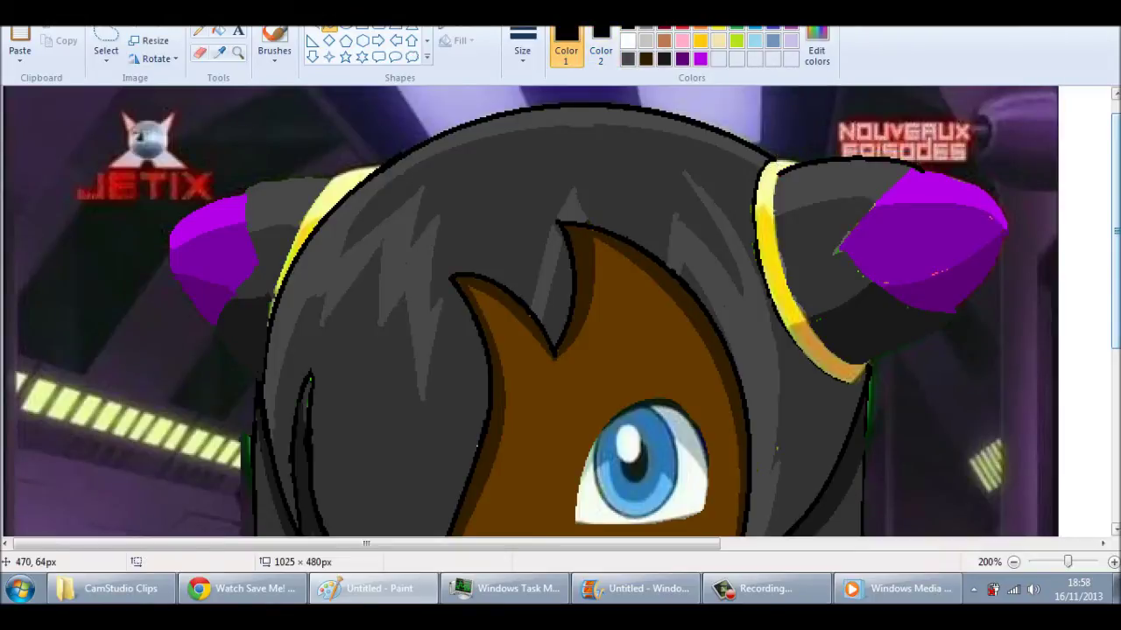
{"action": "left_click_drag", "start_coordinate": [773, 166], "coordinate": [866, 371]}
{"action": "mouse_move", "coordinate": [958, 310]}
{"action": "left_mouse_down"}
{"action": "mouse_move", "coordinate": [838, 251]}
{"action": "mouse_move", "coordinate": [916, 172]}
{"action": "mouse_move", "coordinate": [963, 308]}
{"action": "left_mouse_up"}
{"action": "left_click_drag", "start_coordinate": [335, 172], "coordinate": [277, 289]}
{"action": "mouse_move", "coordinate": [263, 378]}
{"action": "left_mouse_down"}
{"action": "mouse_move", "coordinate": [240, 301]}
{"action": "mouse_move", "coordinate": [260, 191]}
{"action": "mouse_move", "coordinate": [263, 268]}
{"action": "mouse_move", "coordinate": [215, 326]}
{"action": "left_mouse_up"}
{"action": "left_click_drag", "start_coordinate": [835, 249], "coordinate": [795, 296]}
Touch up the purple and grey areas of the right hair bun along its black outlines.
{"action": "scroll", "coordinate": [815, 281], "scroll_direction": "down", "scroll_amount": 1}
{"action": "left_click", "coordinate": [199, 53]}
{"action": "left_click", "coordinate": [600, 48]}
{"action": "left_click", "coordinate": [700, 58]}
{"action": "left_click", "coordinate": [628, 59]}
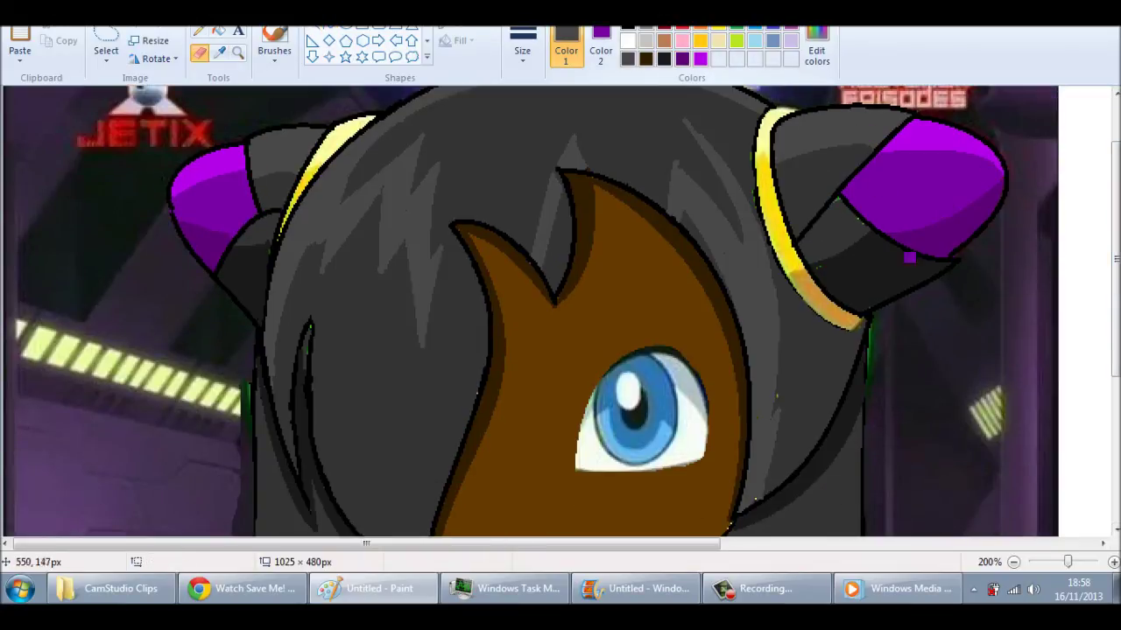
Sample colours from the reference character and recolour the lower crescent of the iris light brown.
{"action": "scroll", "coordinate": [923, 424], "scroll_direction": "right", "scroll_amount": 5}
{"action": "left_click", "coordinate": [219, 53]}
{"action": "left_click", "coordinate": [87, 437]}
{"action": "scroll", "coordinate": [473, 392], "scroll_direction": "left", "scroll_amount": 5}
{"action": "left_click", "coordinate": [238, 53]}
{"action": "left_click", "coordinate": [472, 393]}
{"action": "left_click_drag", "start_coordinate": [348, 210], "coordinate": [411, 289]}
{"action": "left_click_drag", "start_coordinate": [486, 254], "coordinate": [500, 250]}
{"action": "left_click", "coordinate": [219, 52]}
{"action": "left_click", "coordinate": [353, 211]}
{"action": "mouse_move", "coordinate": [368, 263]}
{"action": "left_mouse_down"}
{"action": "mouse_move", "coordinate": [395, 293]}
{"action": "mouse_move", "coordinate": [478, 263]}
{"action": "left_mouse_up"}
Trace the rest of the iris around the pupil in darker brown and paint over its remaining blue.
{"action": "mouse_move", "coordinate": [420, 97]}
{"action": "left_mouse_down"}
{"action": "mouse_move", "coordinate": [486, 242]}
{"action": "mouse_move", "coordinate": [480, 208]}
{"action": "left_mouse_up"}
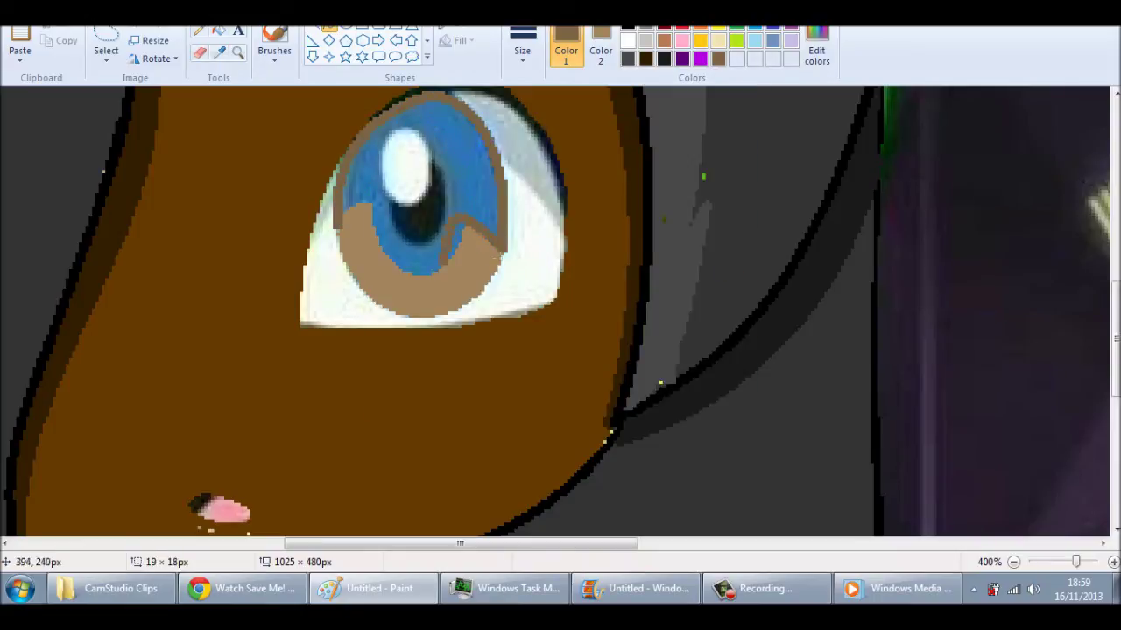
{"action": "mouse_move", "coordinate": [385, 210]}
{"action": "left_mouse_down"}
{"action": "mouse_move", "coordinate": [399, 132]}
{"action": "mouse_move", "coordinate": [437, 201]}
{"action": "left_mouse_up"}
{"action": "left_click_drag", "start_coordinate": [389, 195], "coordinate": [401, 233]}
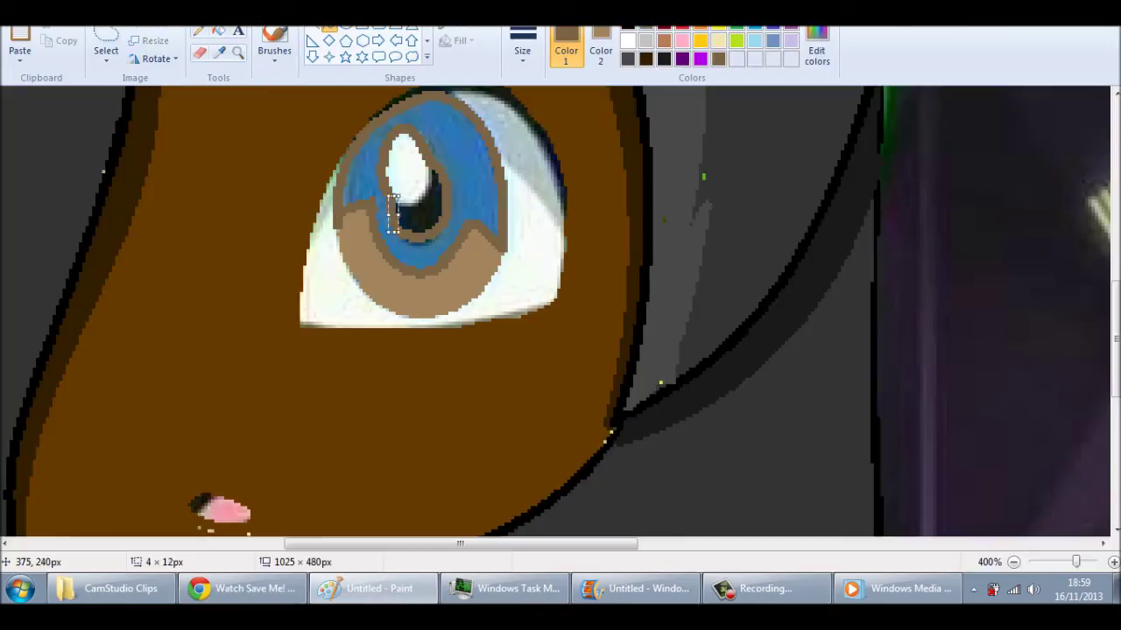
{"action": "left_click", "coordinate": [200, 53]}
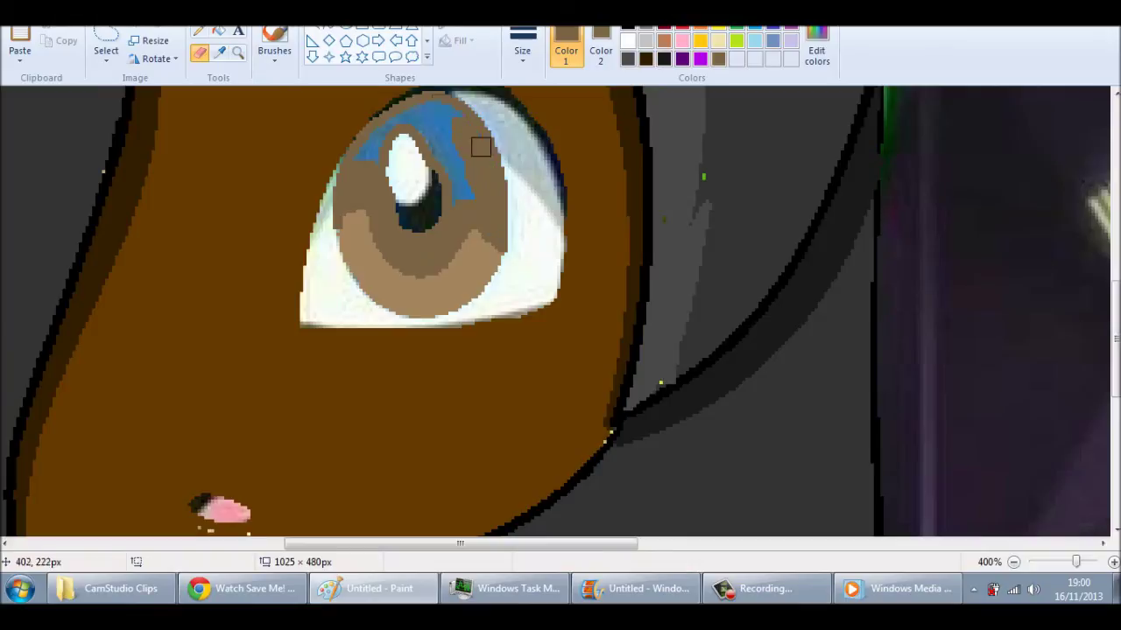
{"action": "left_click_drag", "start_coordinate": [390, 168], "coordinate": [447, 253]}
Redraw the pupil in solid black and the oval eye highlight above it in white.
{"action": "left_click", "coordinate": [628, 41]}
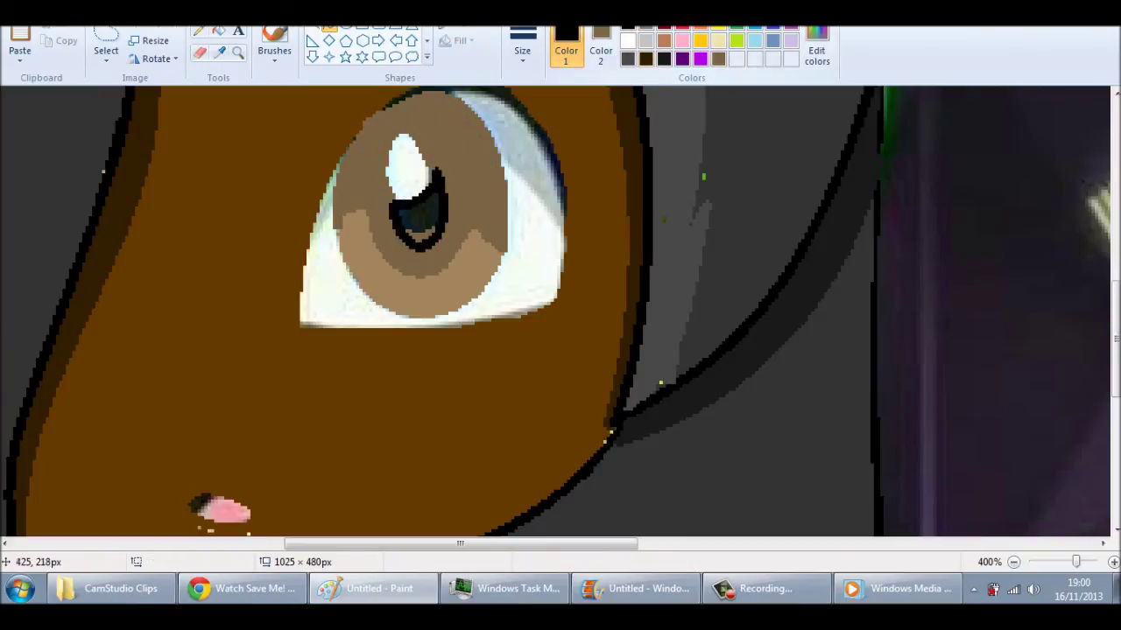
{"action": "left_click_drag", "start_coordinate": [369, 144], "coordinate": [443, 194]}
{"action": "left_click", "coordinate": [238, 53]}
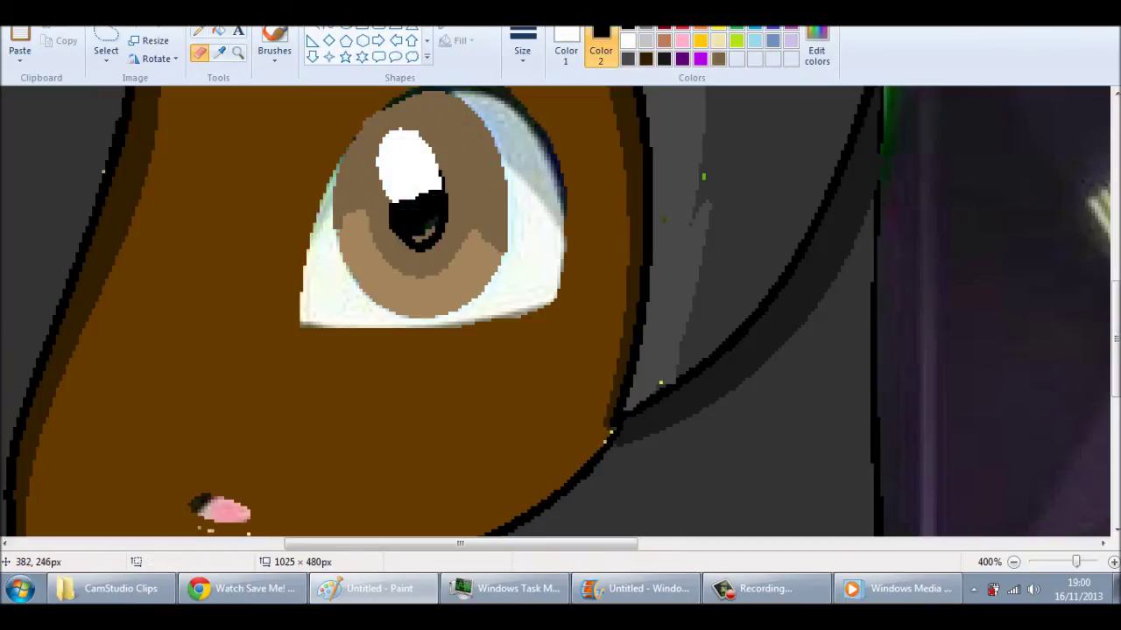
{"action": "right_click", "coordinate": [379, 322]}
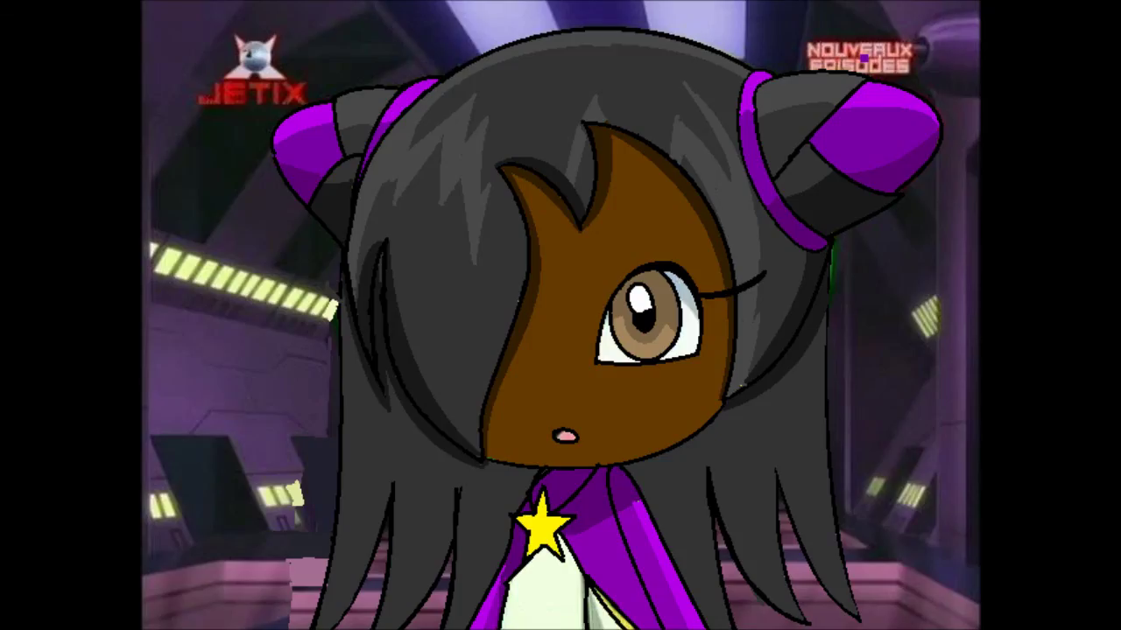